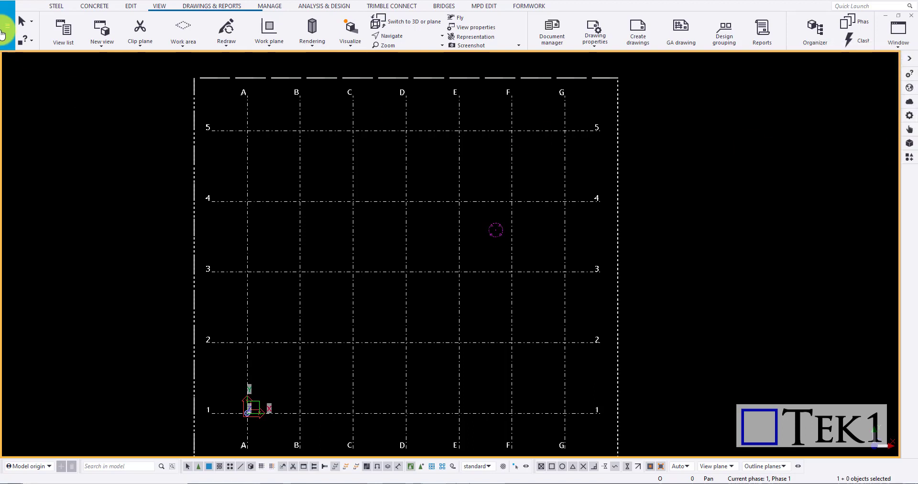
click(4, 32)
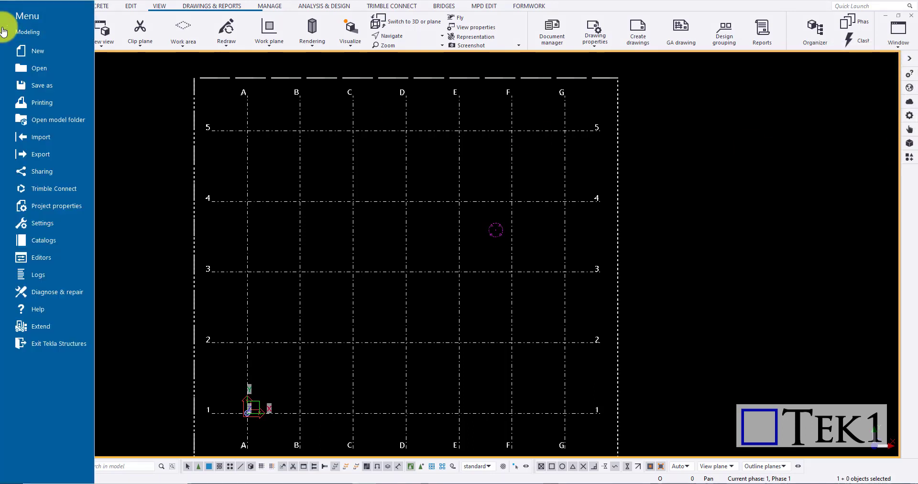
click(53, 137)
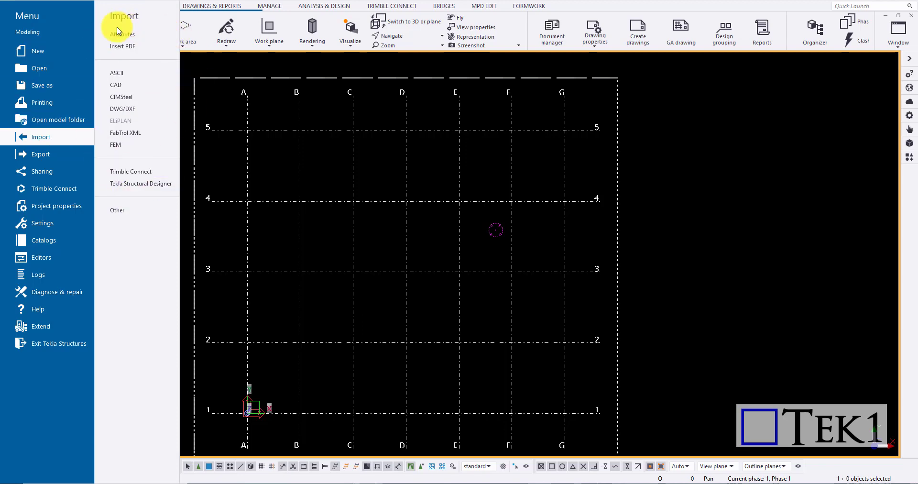
click(656, 166)
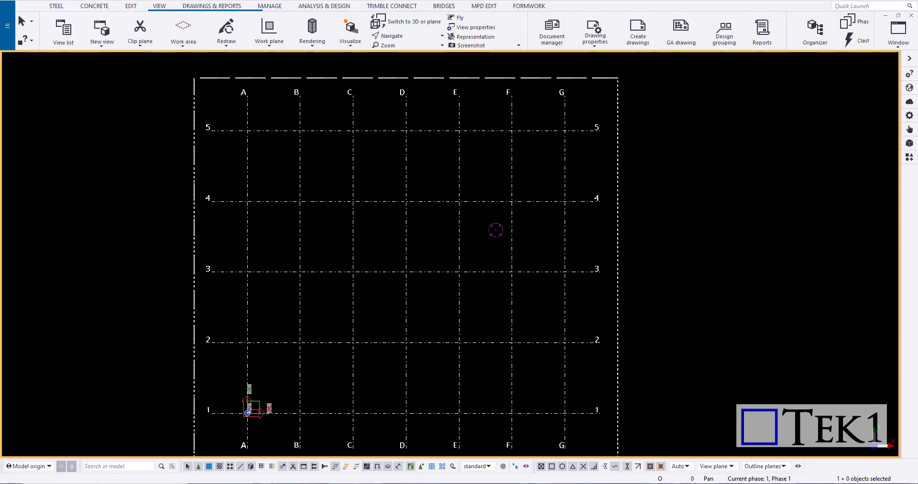
- Add the IFC SAMPLE file from the desktop's Sample tutorial folder as a reference model, placed by model origin in the Default group
click(906, 143)
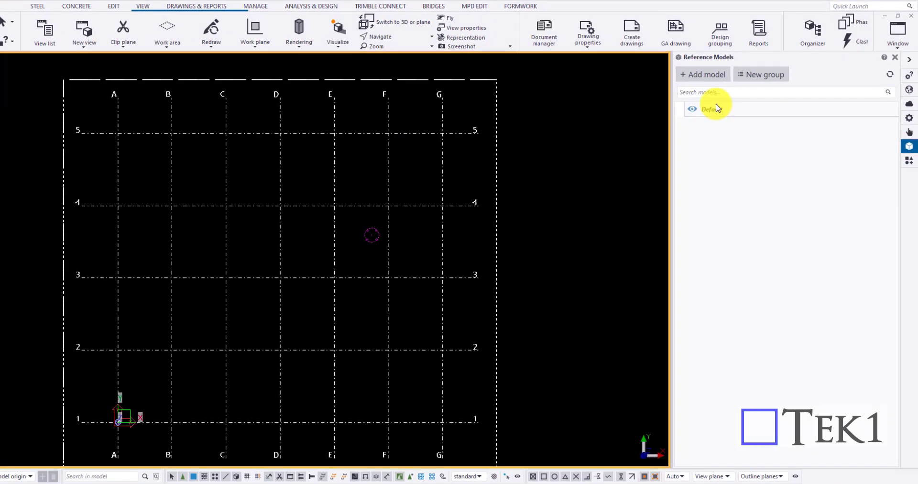
click(651, 95)
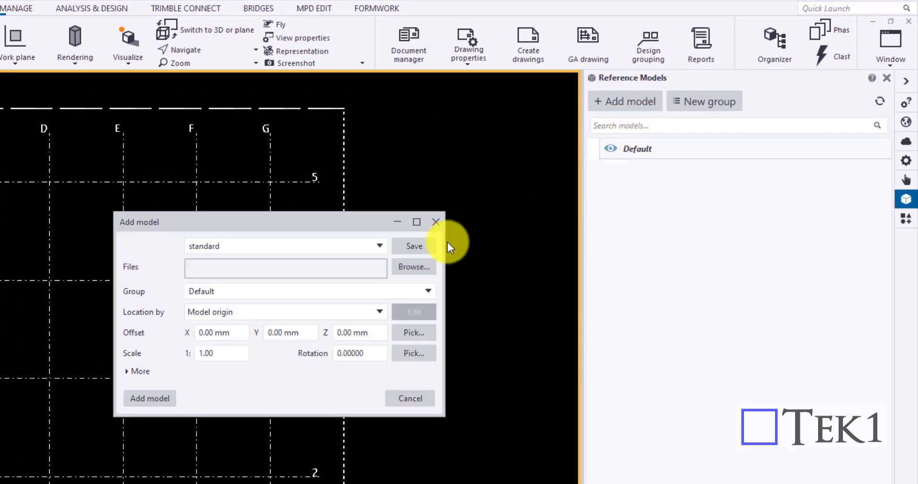
click(413, 273)
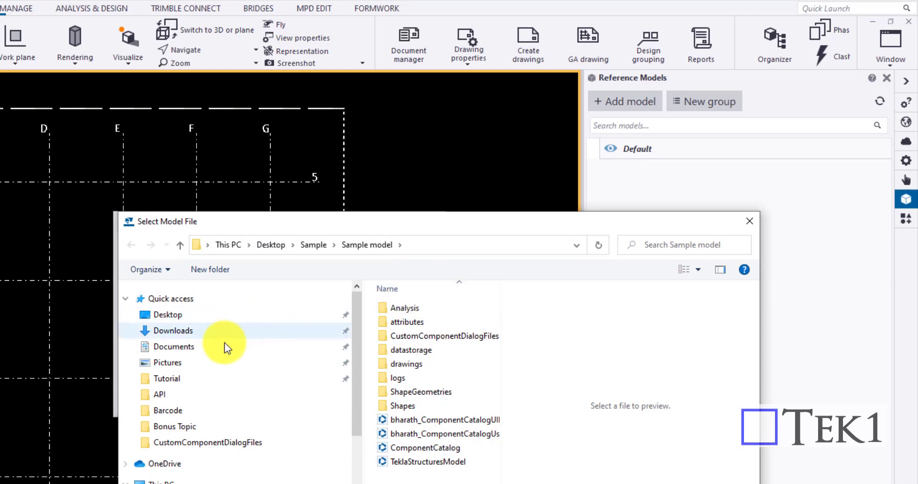
click(182, 315)
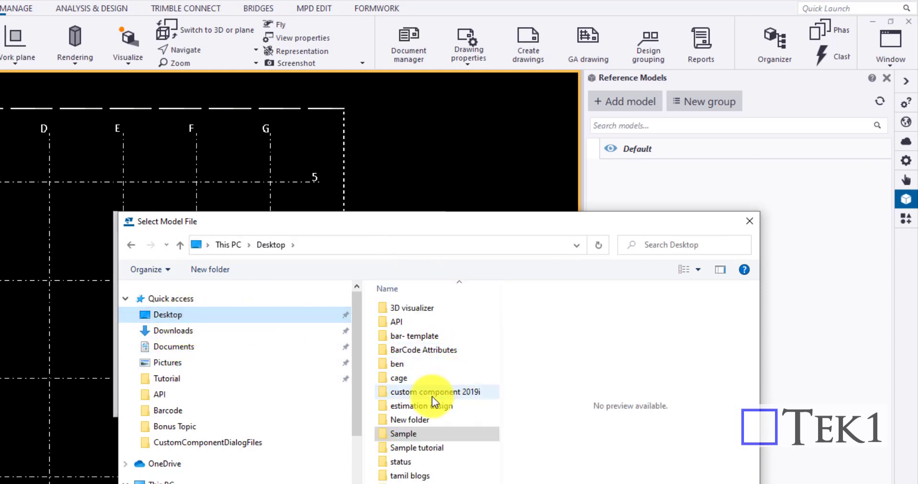
double_click(422, 448)
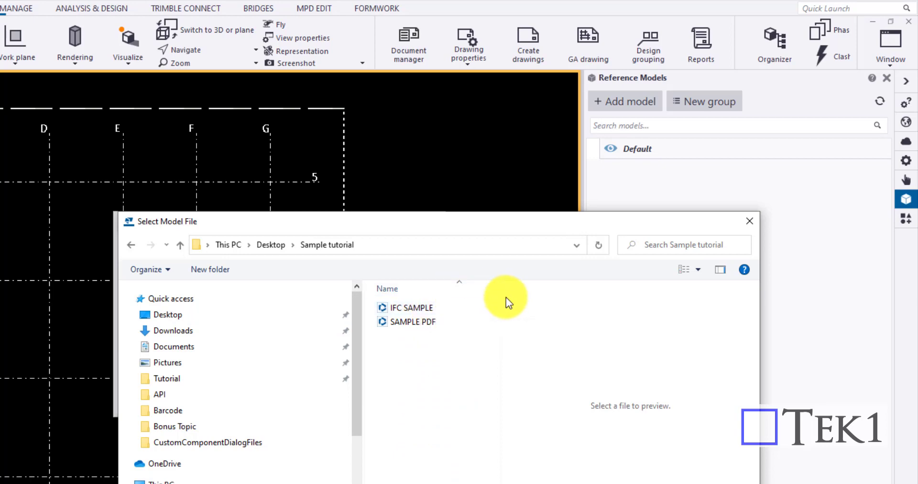
drag(500, 291, 543, 296)
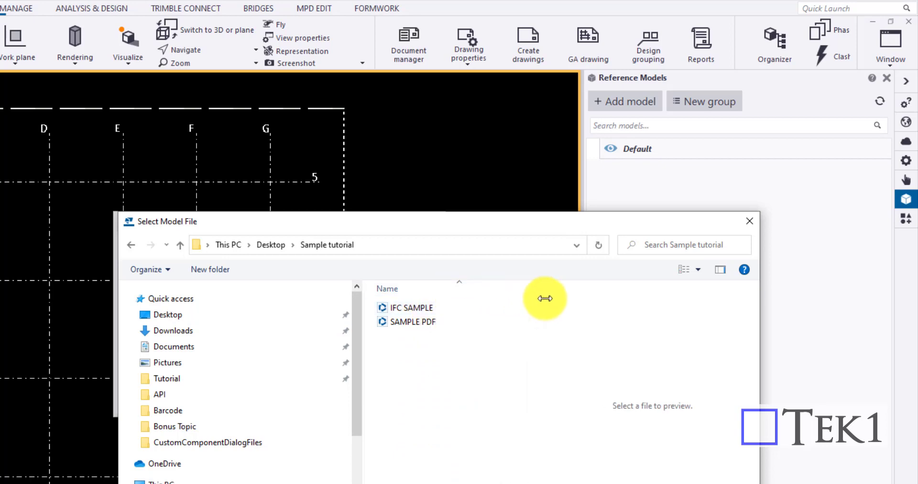
click(419, 309)
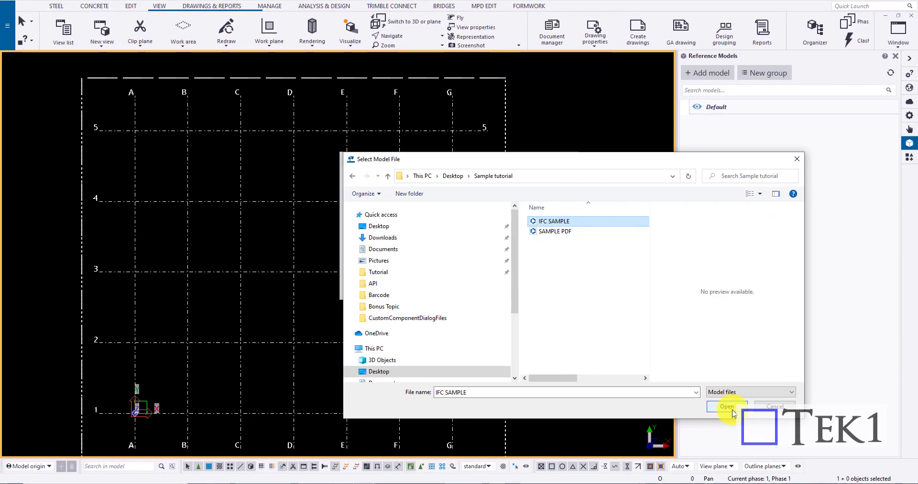
click(717, 405)
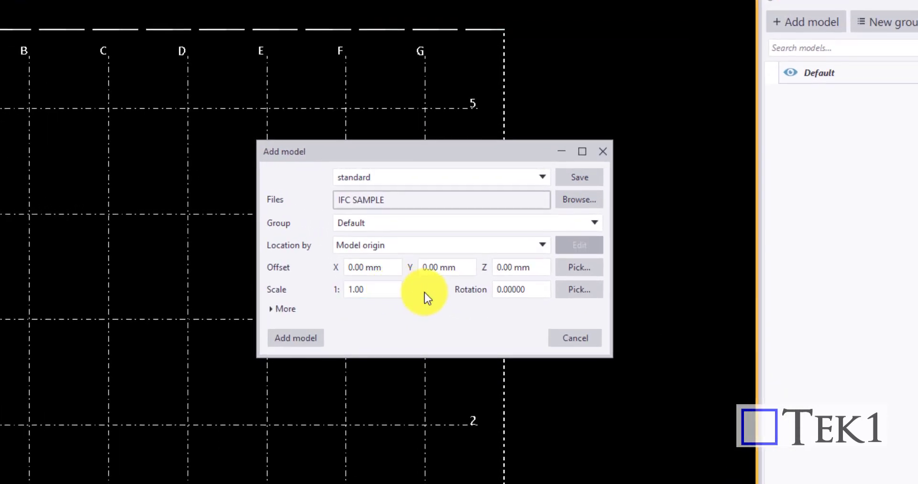
click(538, 289)
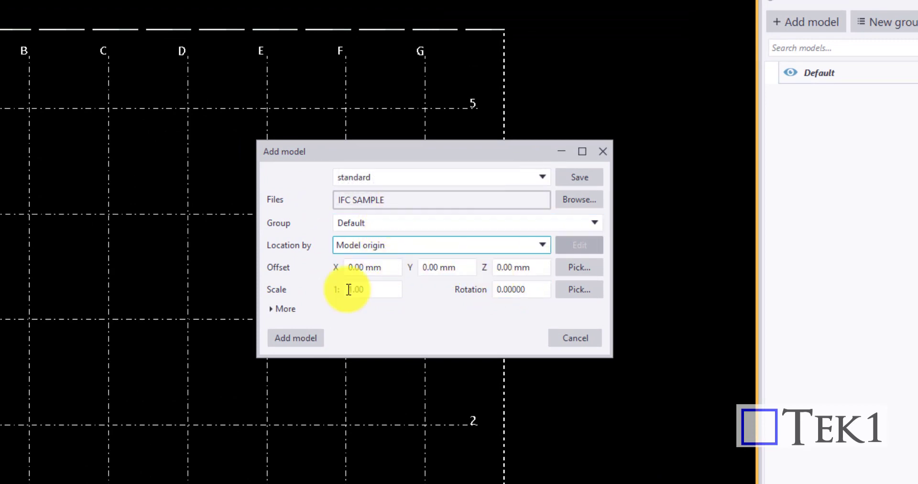
click(297, 338)
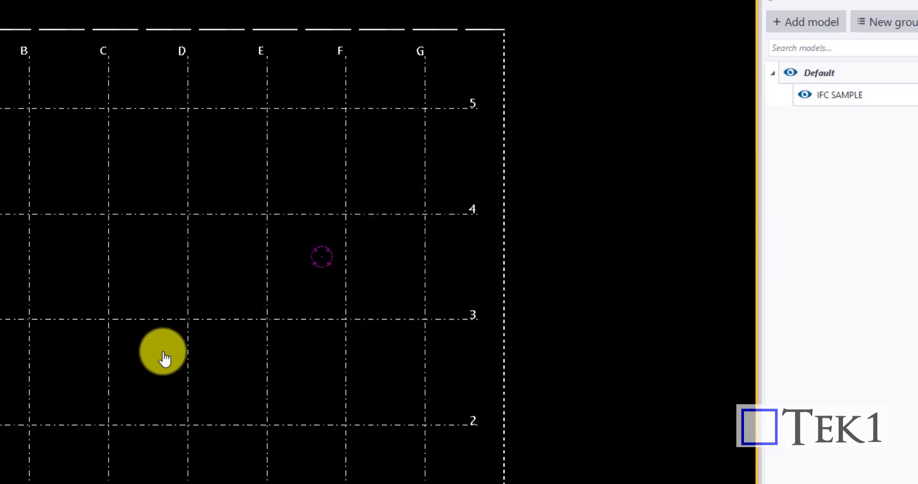
- Hide and show the IFC SAMPLE reference model again, and fit the work area to the entire model in 3D
click(804, 94)
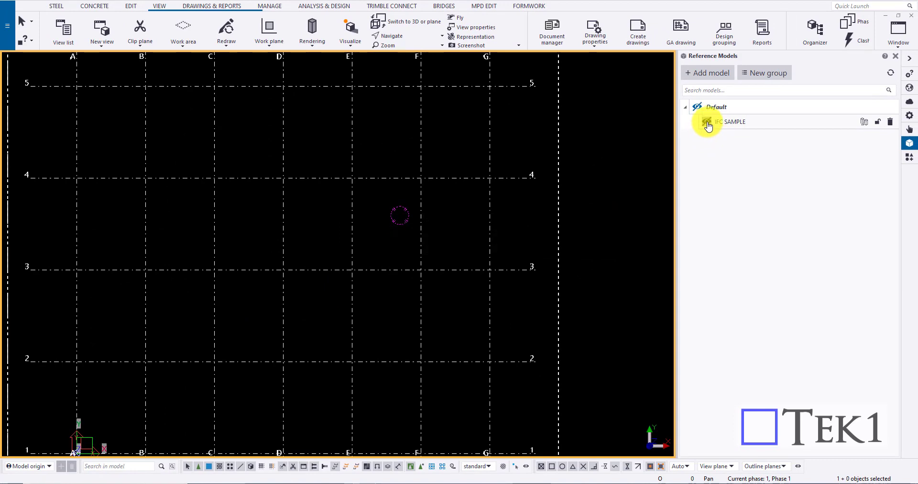
click(708, 122)
scroll(481, 206, down, 5)
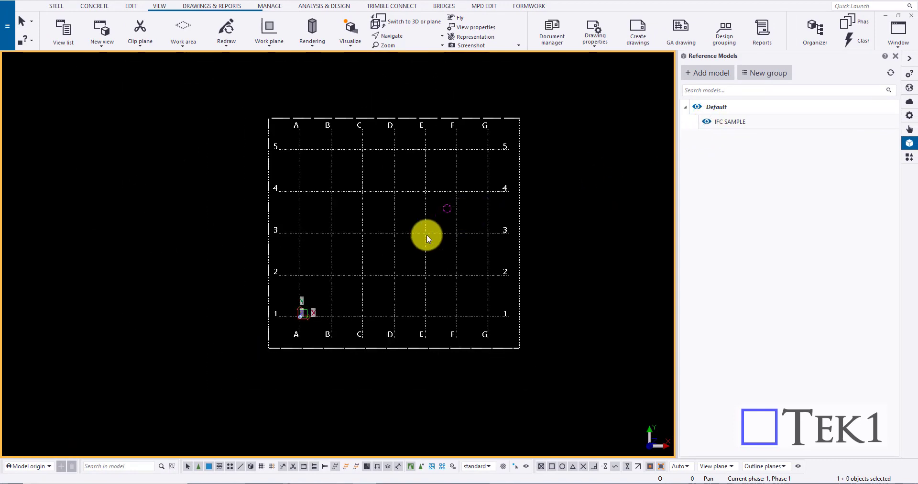
ctrl+middle_drag(423, 233, 398, 217)
scroll(398, 216, up, 3)
right_click(406, 257)
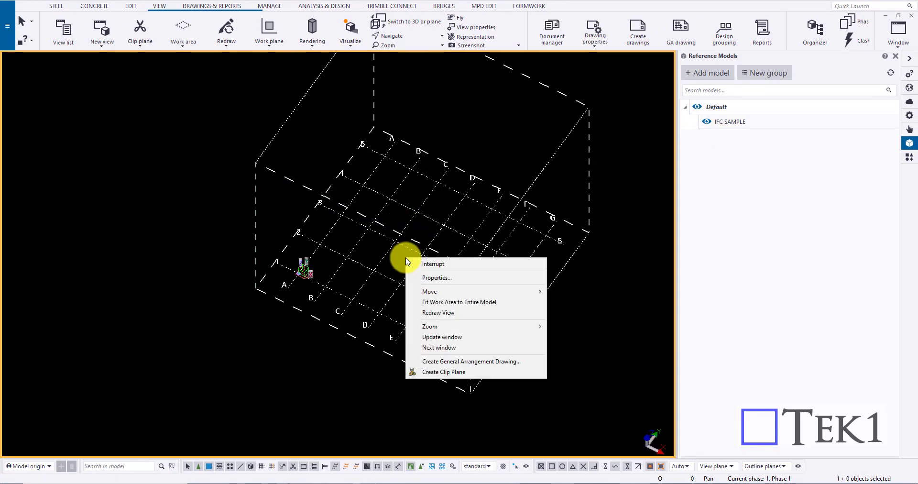
click(440, 306)
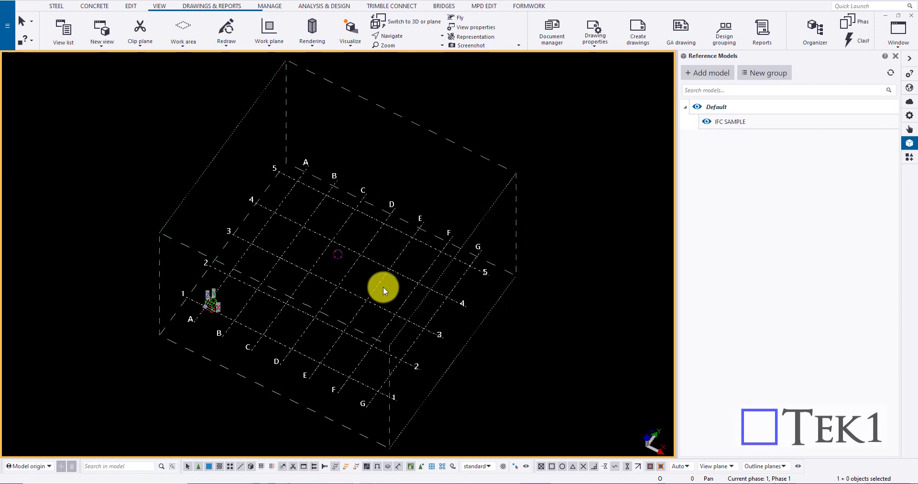
- Turn on the visibility of reference objects in the view's display settings and apply it to the view
middle_drag(385, 289, 403, 238)
double_click(417, 224)
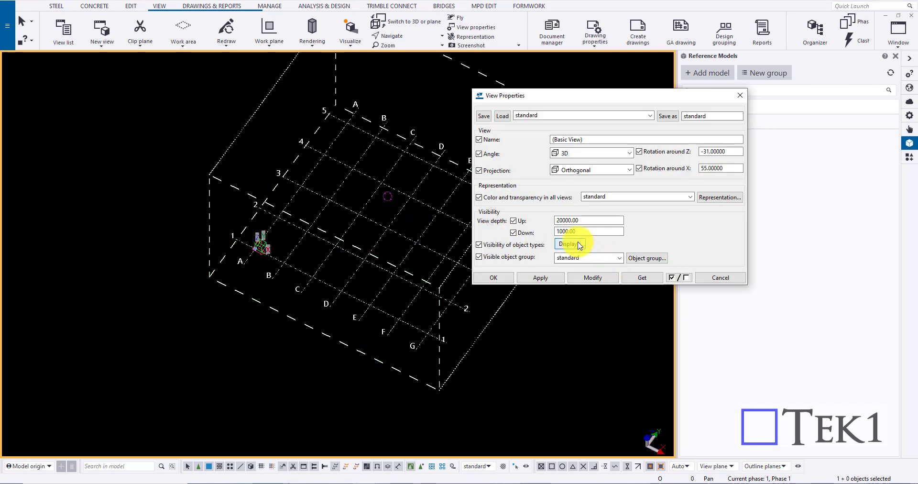
click(569, 244)
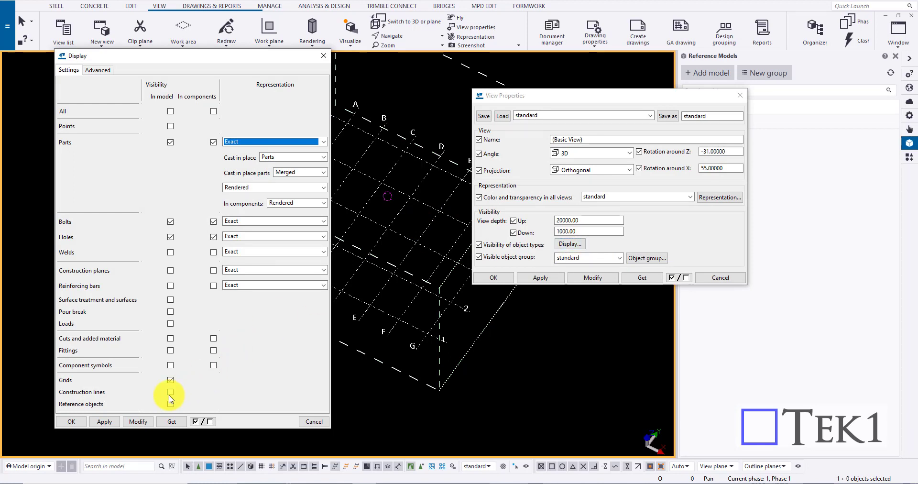
click(138, 422)
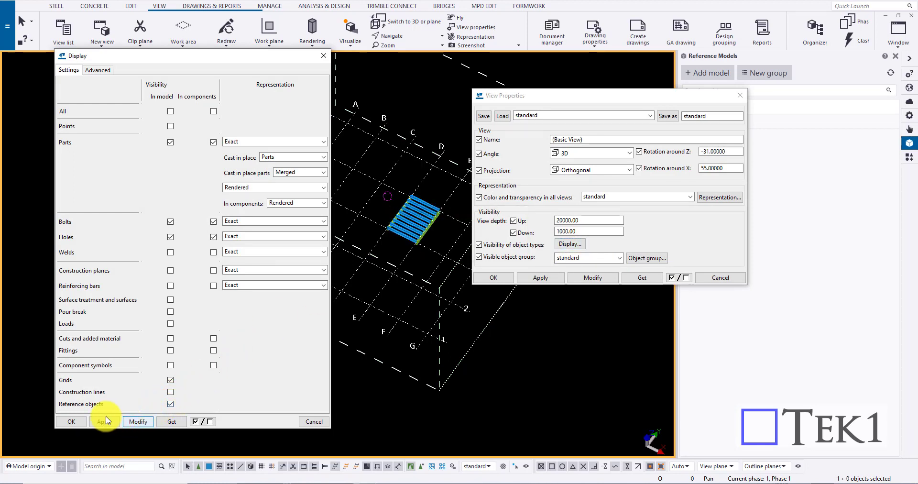
click(71, 421)
scroll(426, 227, up, 5)
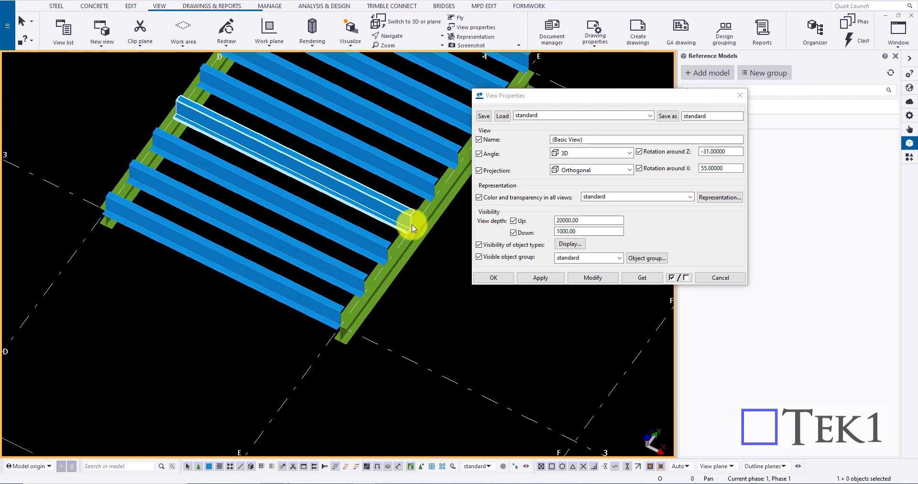
scroll(418, 226, down, 10)
ctrl+middle_drag(354, 240, 353, 209)
click(741, 97)
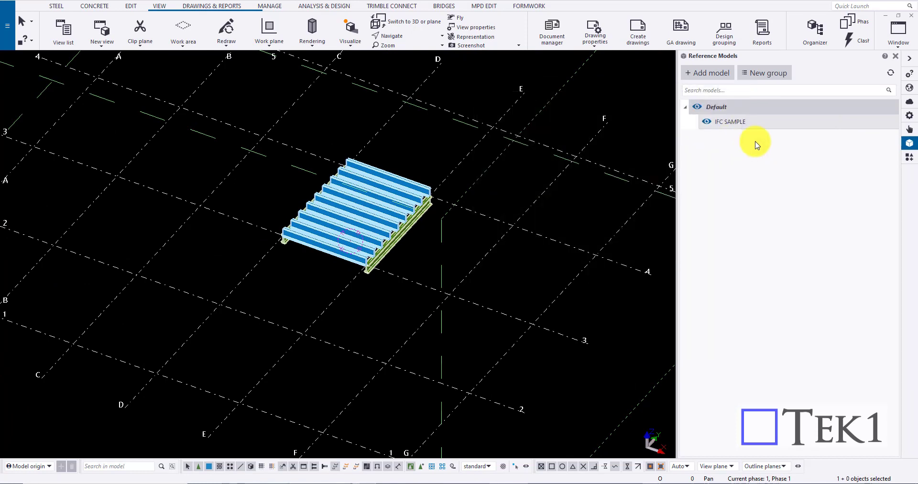
- Hide and show the IFC SAMPLE reference model, and lock it against changes
click(707, 122)
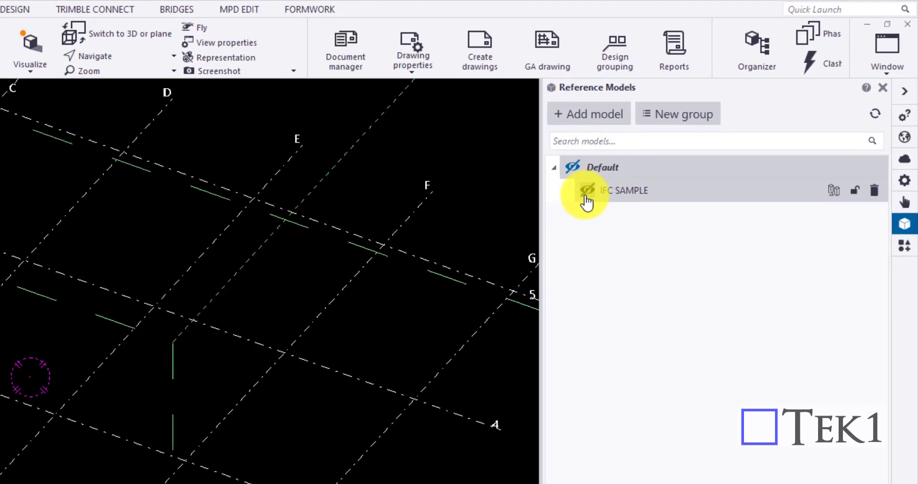
click(585, 194)
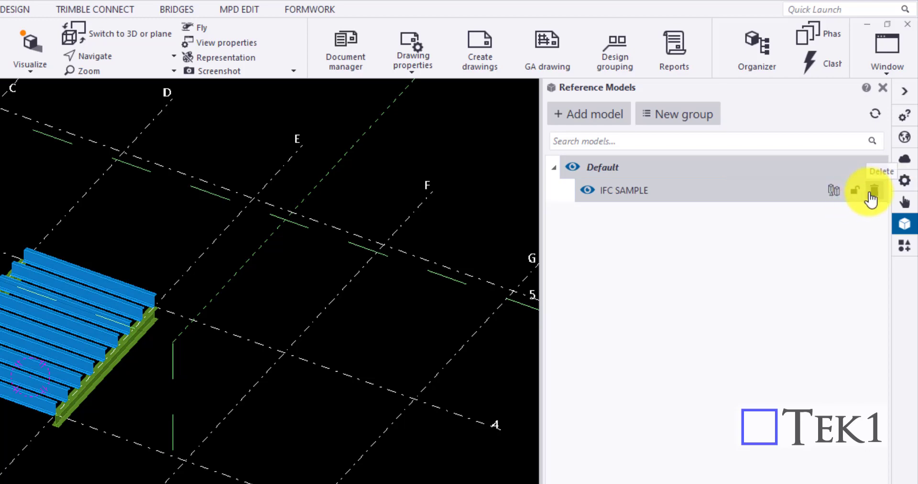
click(856, 193)
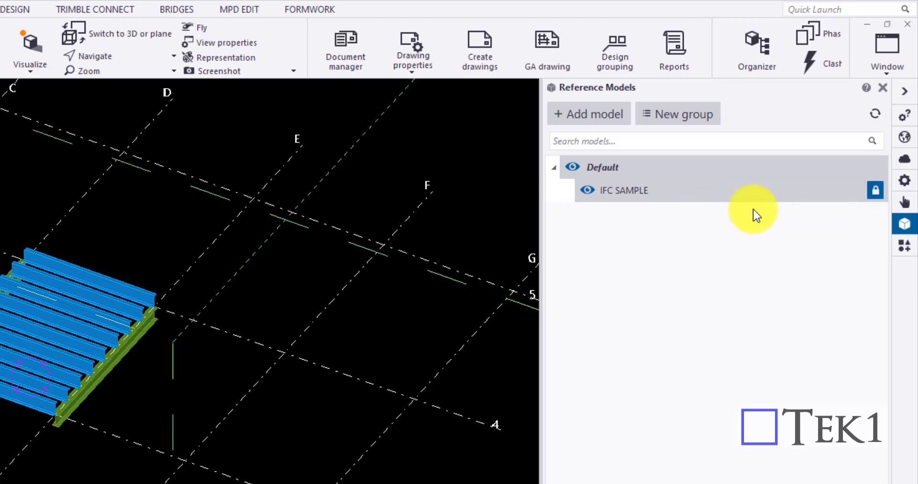
scroll(120, 363, up, 3)
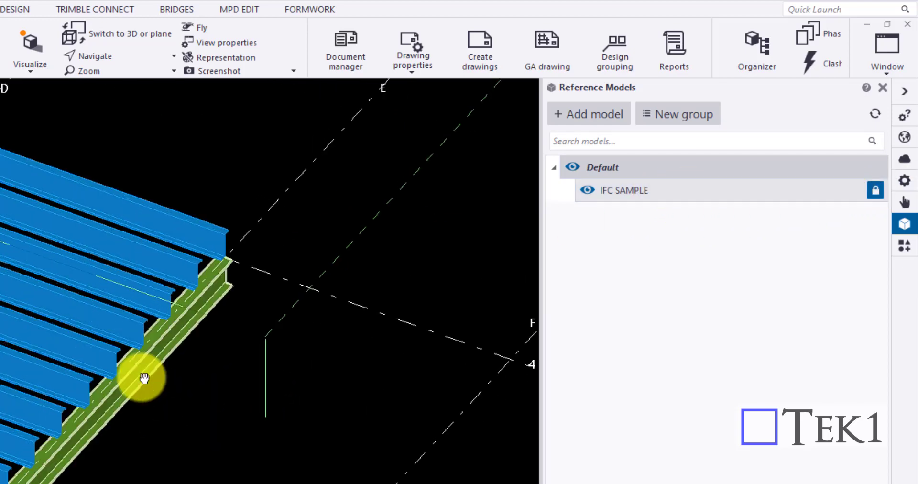
scroll(216, 376, down, 2)
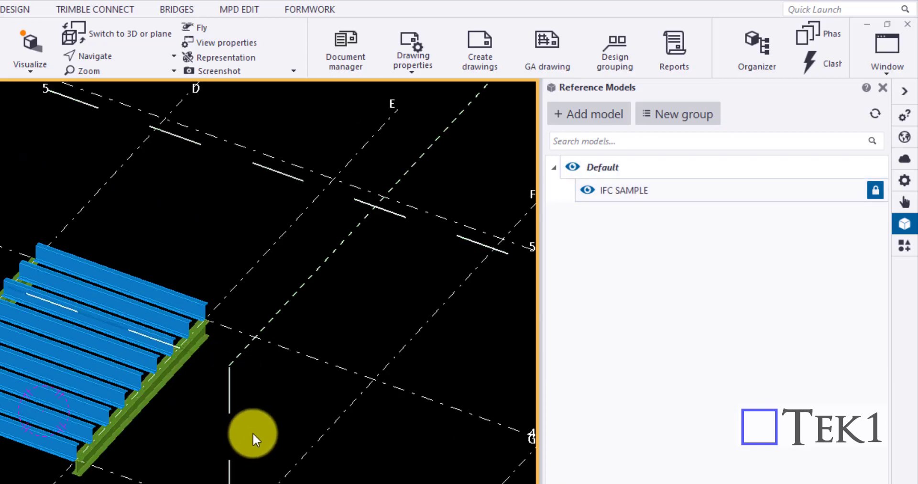
- Switch the view to plane, unlock the IFC SAMPLE reference model from its details, and keep the changes
key(ctrl+p)
click(622, 192)
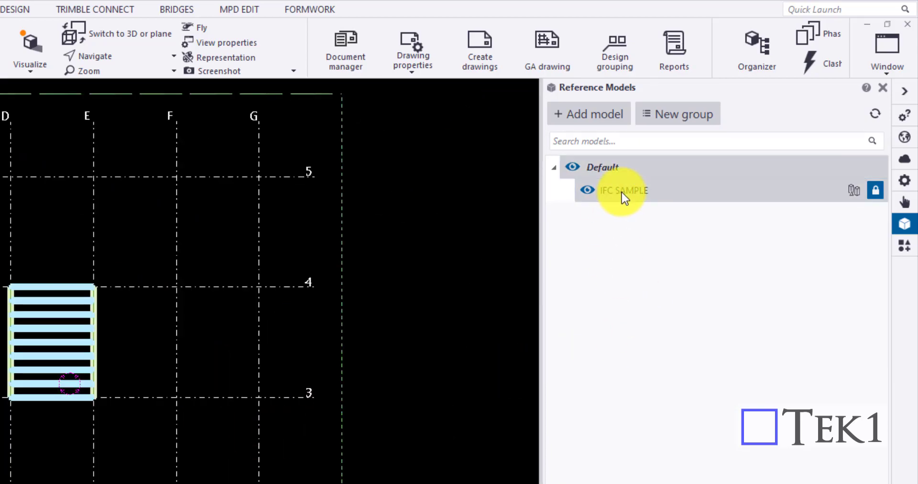
double_click(624, 191)
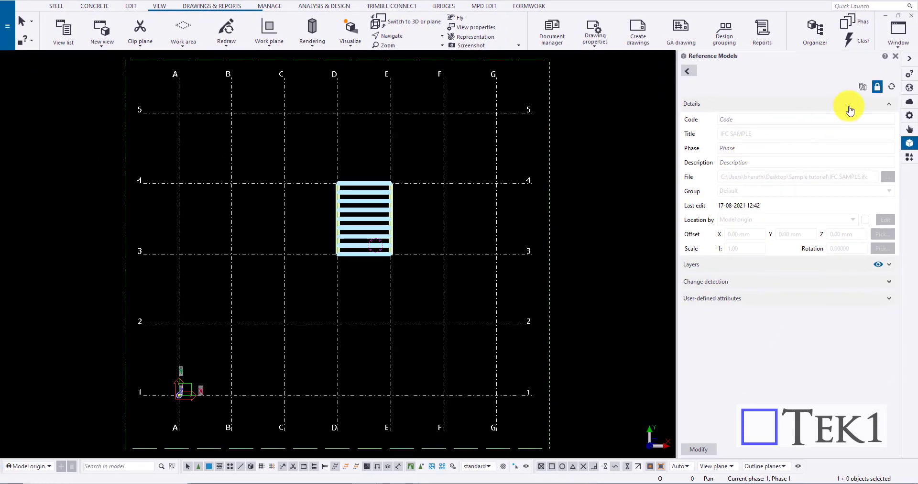
click(878, 88)
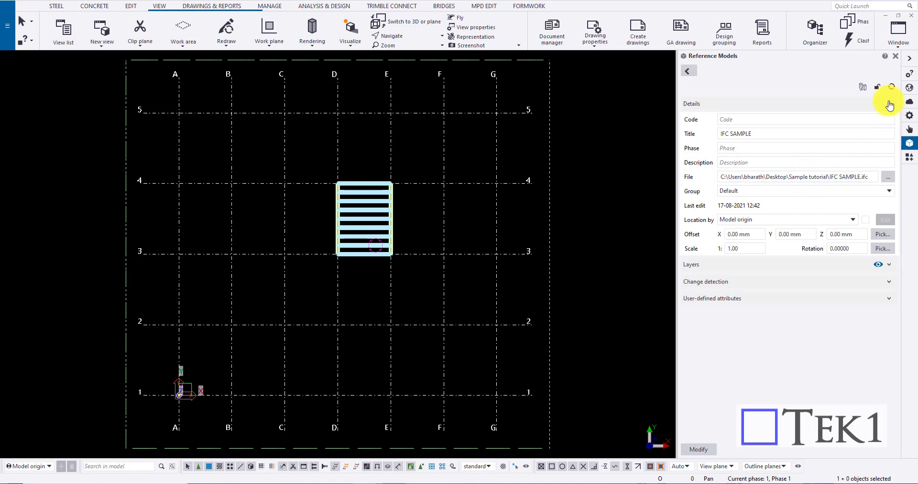
click(688, 72)
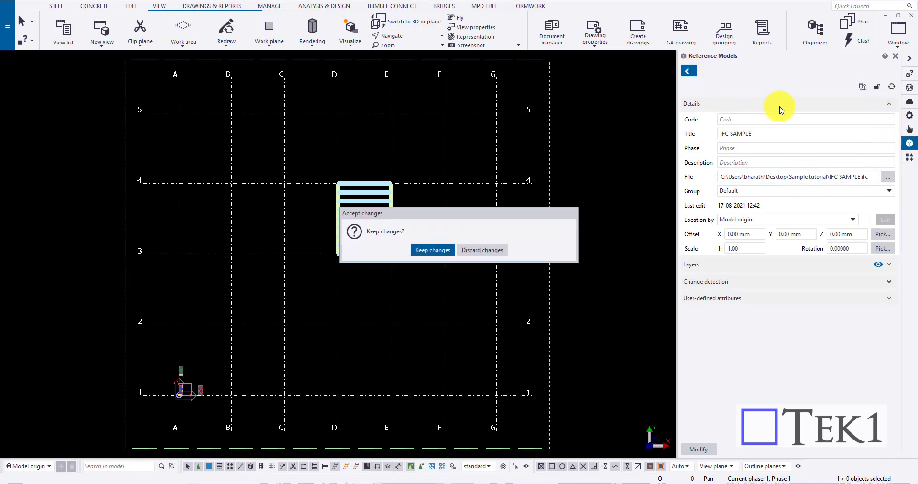
click(431, 249)
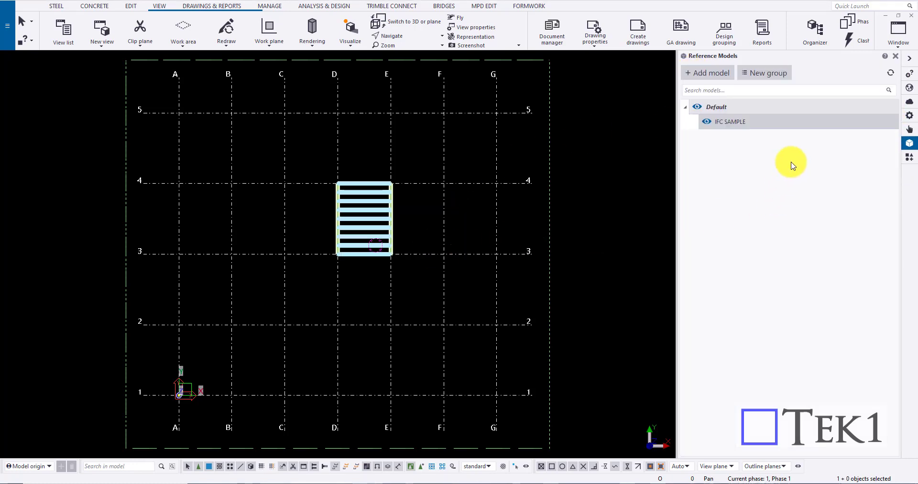
click(761, 186)
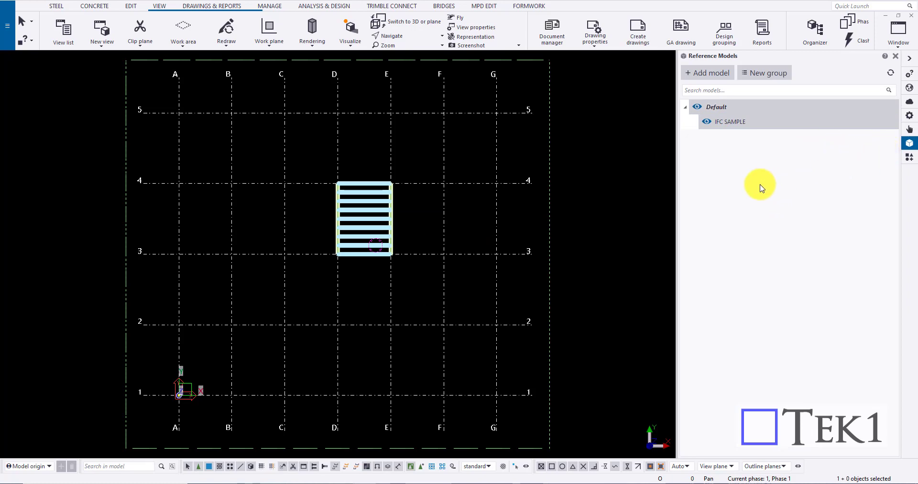
click(711, 75)
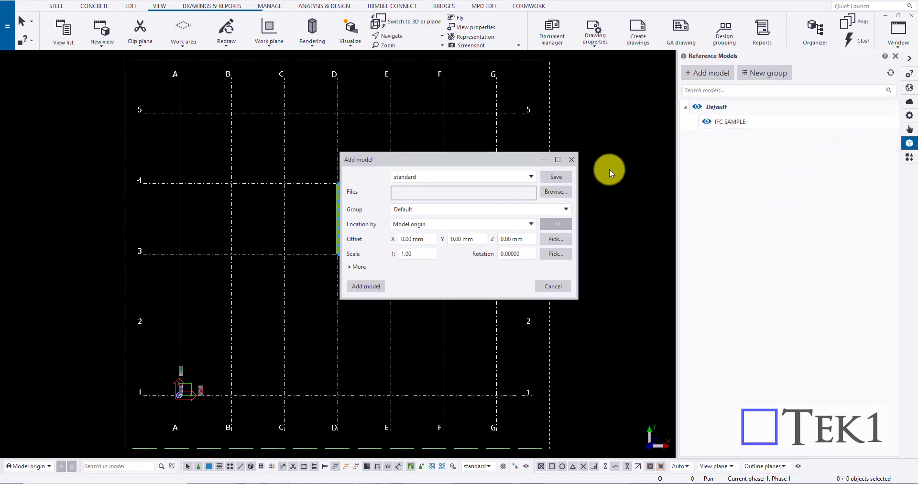
click(565, 193)
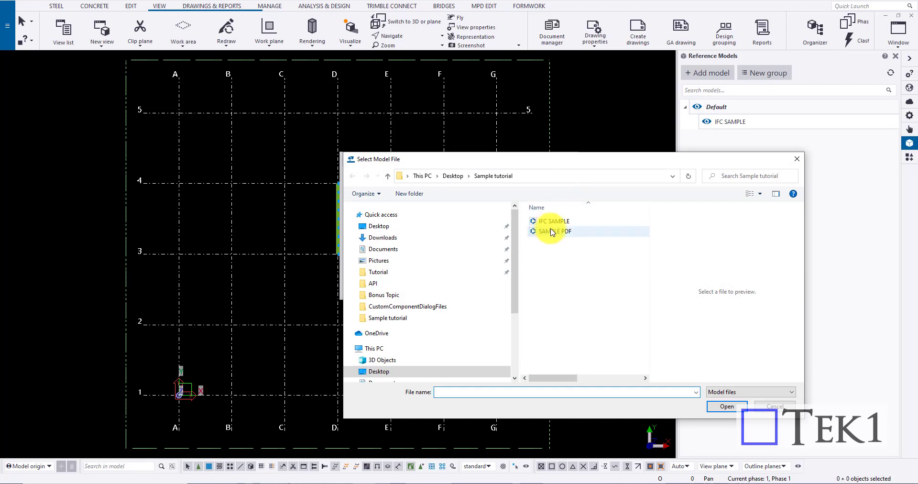
click(553, 233)
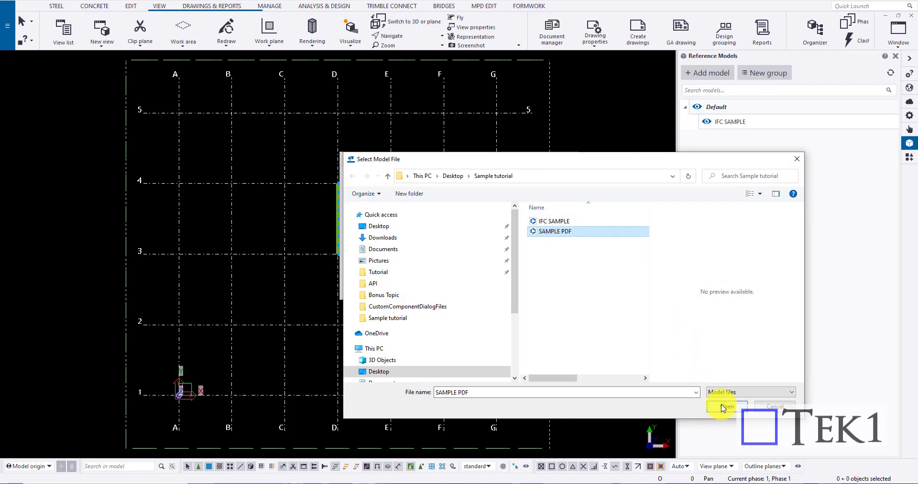
click(775, 406)
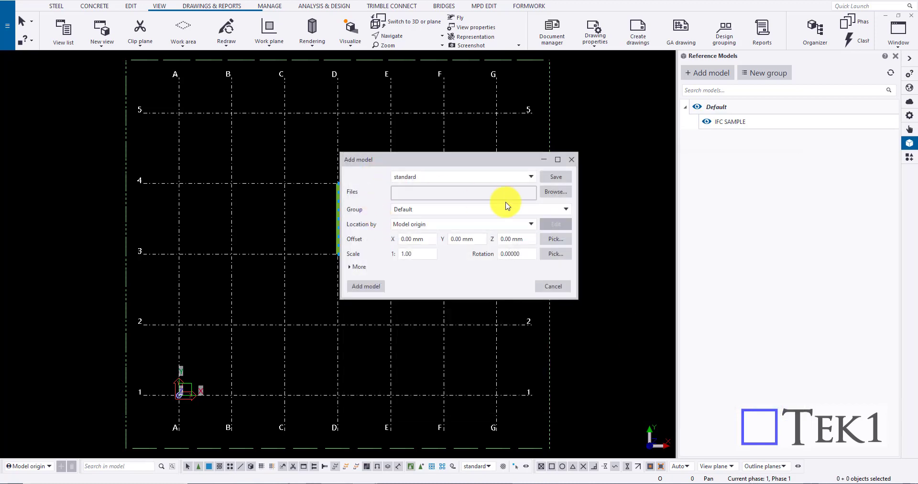
click(568, 156)
- Add SAMPLE PDF from the Sample tutorial folder as a reference model at the model origin, and expand the work area to include it
scroll(165, 392, up, 5)
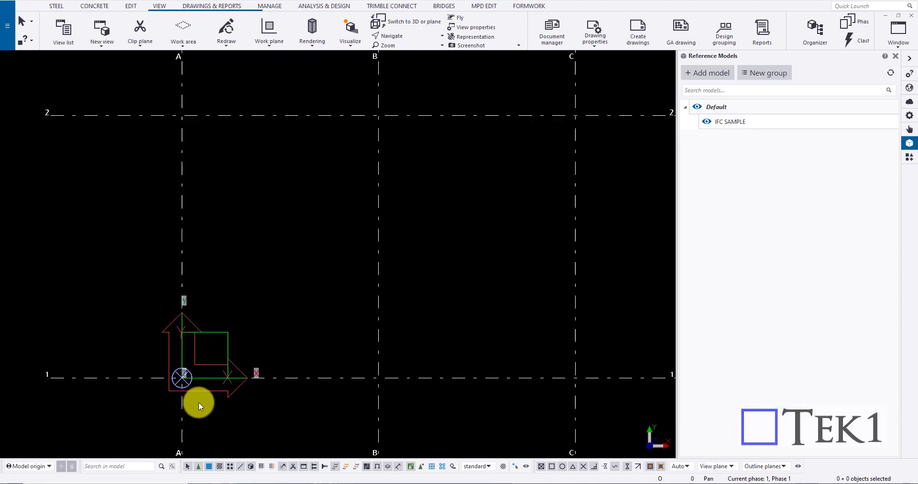
scroll(234, 316, down, 8)
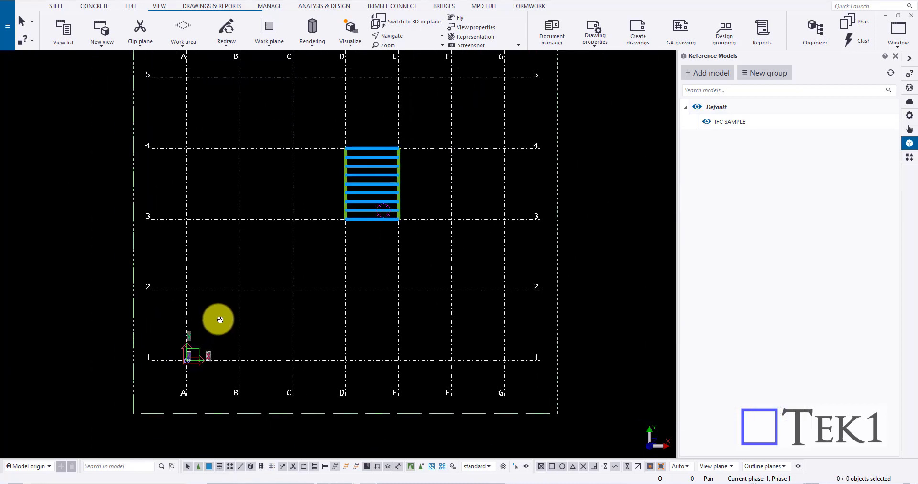
scroll(311, 235, up, 2)
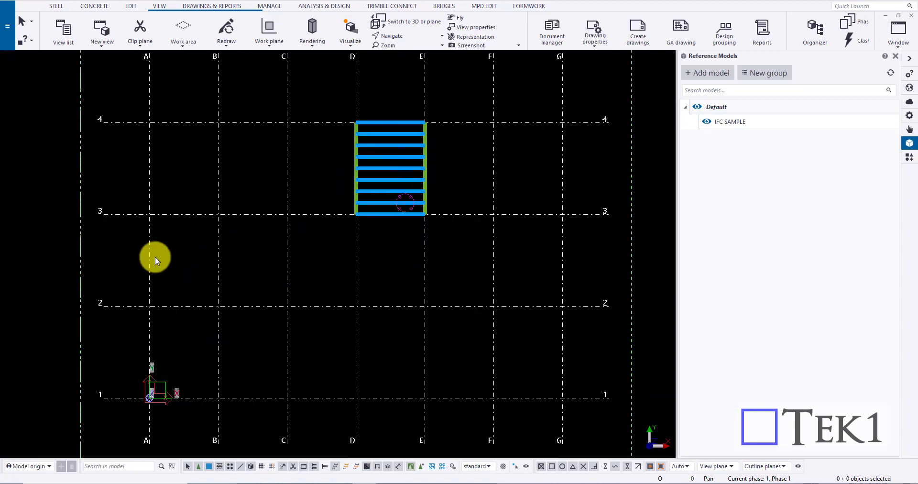
click(708, 73)
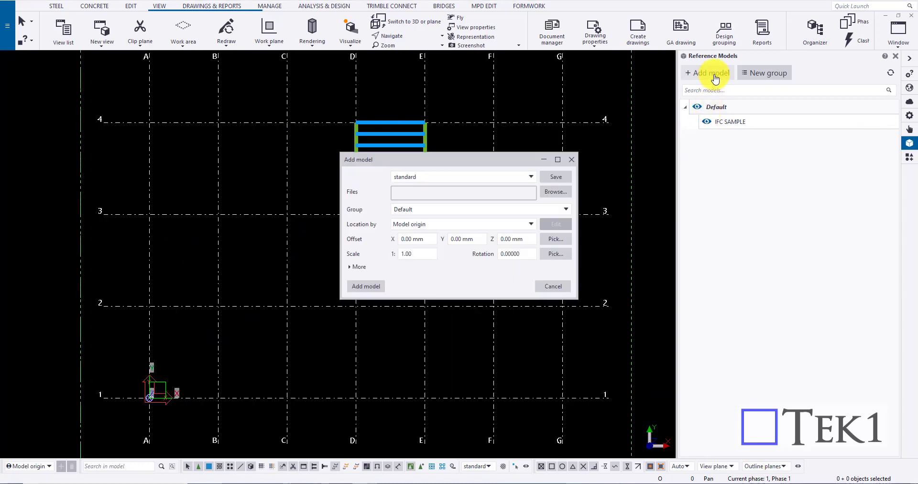
click(557, 192)
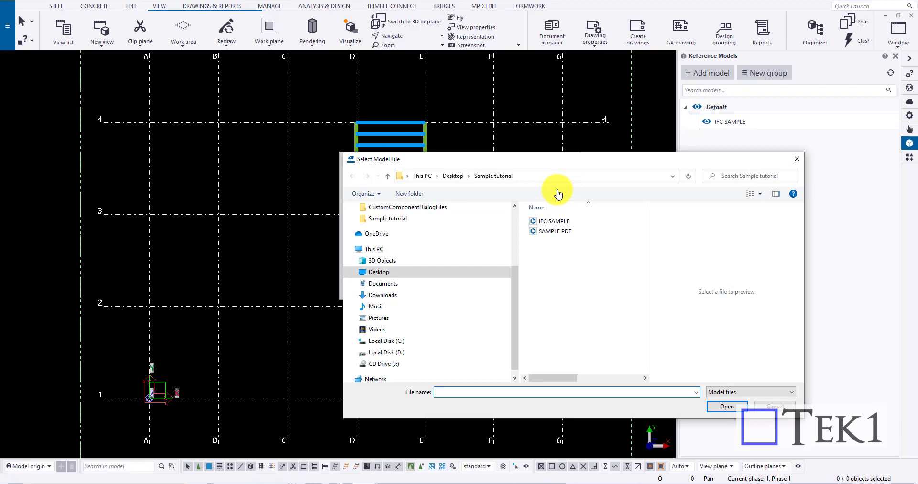
double_click(545, 232)
click(371, 285)
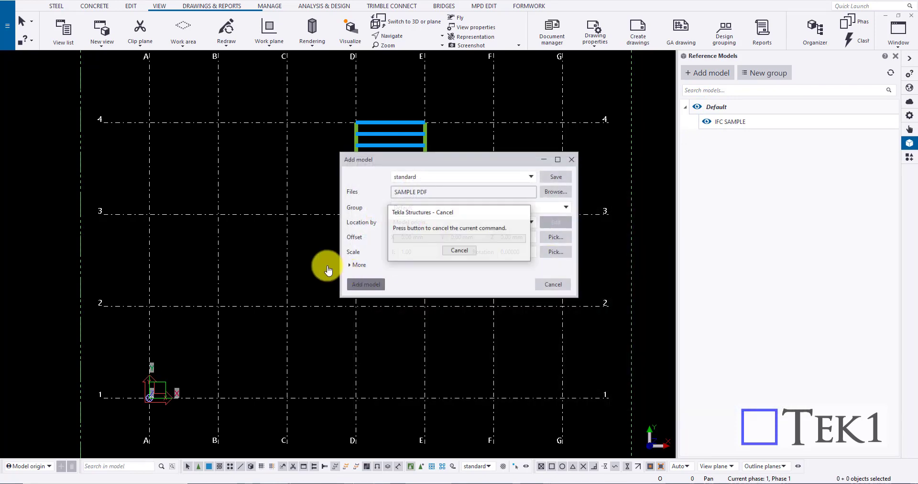
click(423, 263)
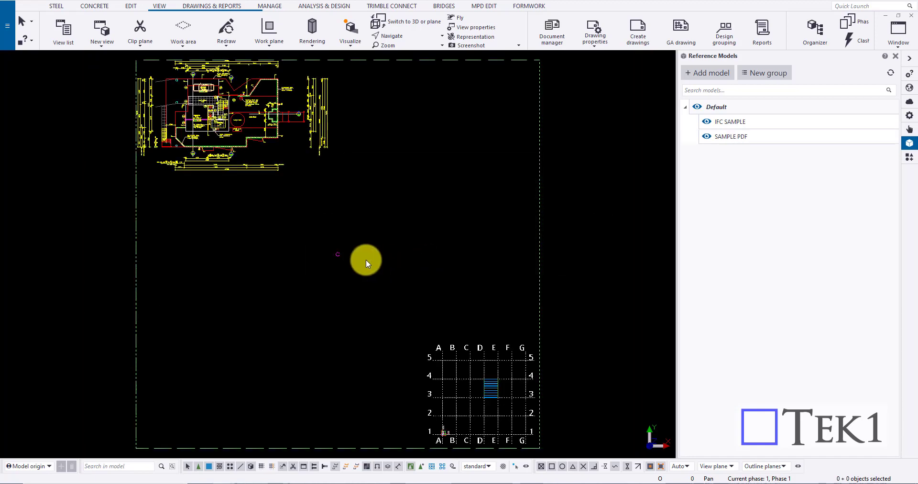
- Move the SAMPLE PDF reference model from the corner of its diagonal and lower blockwork walls to grid intersection B-1, without expanding the work area
click(304, 176)
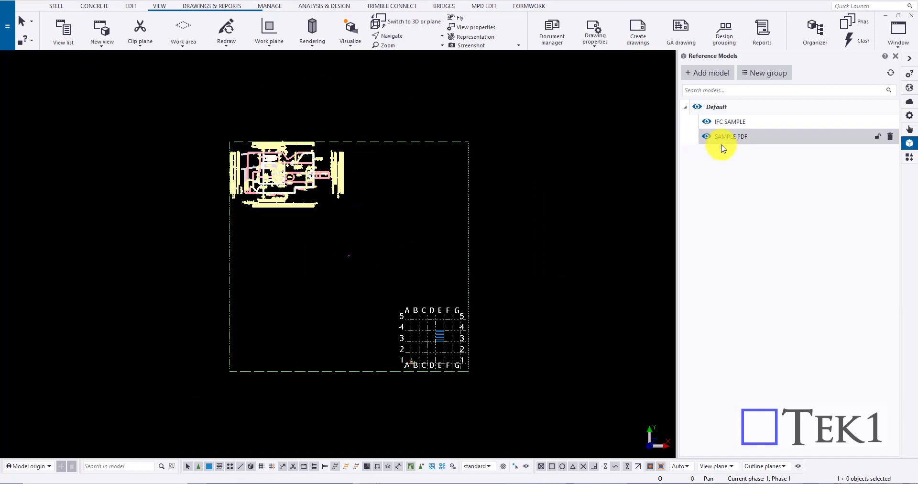
scroll(262, 195, up, 5)
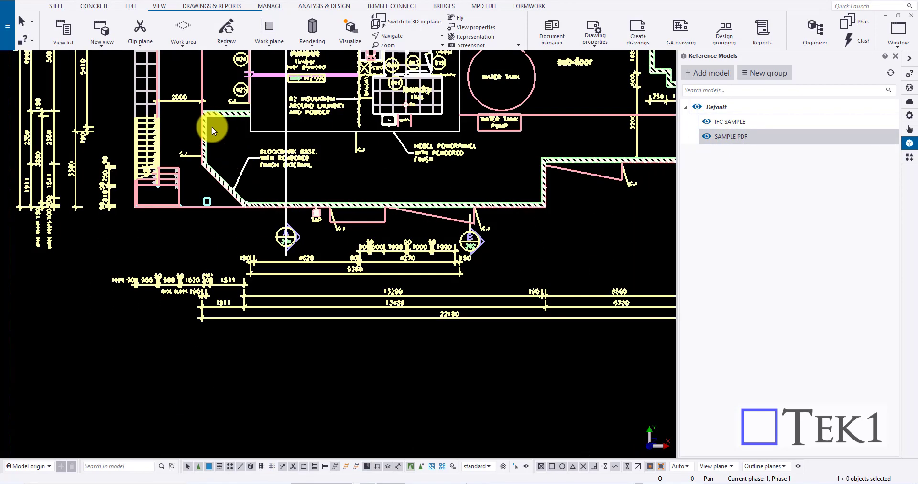
right_click(211, 125)
click(235, 190)
scroll(123, 198, up, 3)
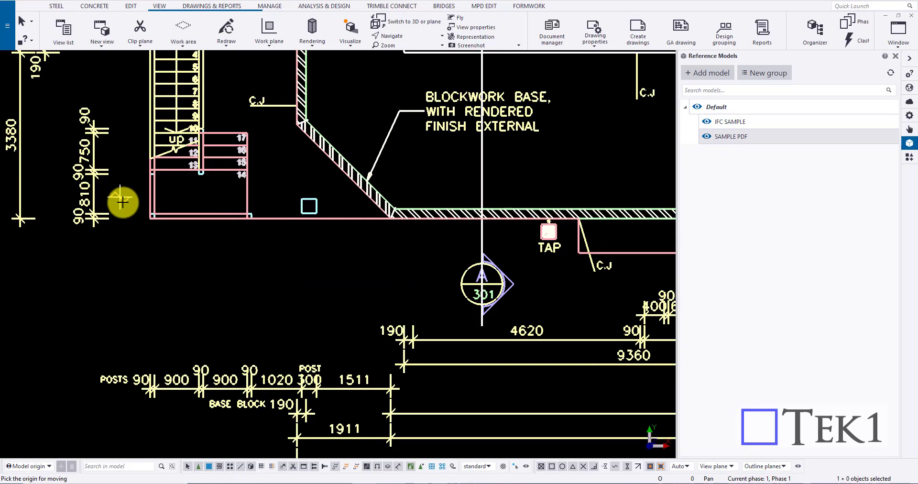
scroll(394, 222, up, 2)
click(387, 214)
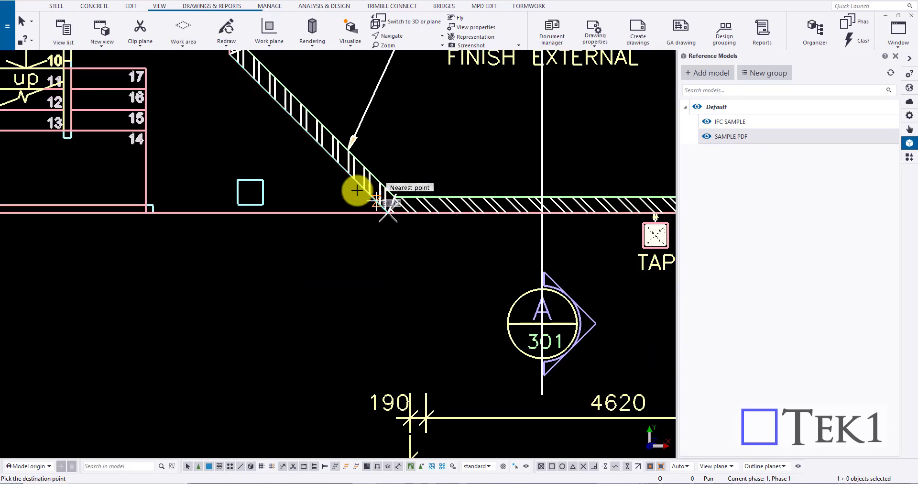
scroll(309, 162, down, 6)
scroll(377, 206, up, 4)
scroll(377, 207, up, 3)
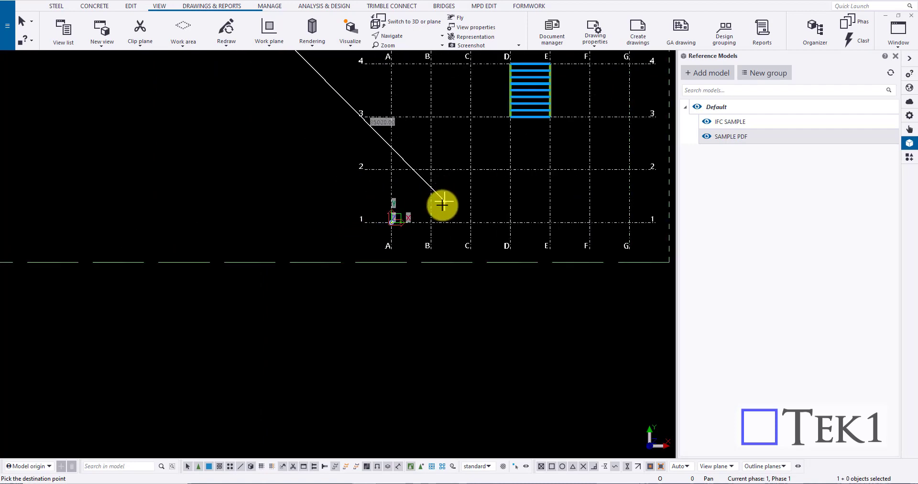
click(429, 225)
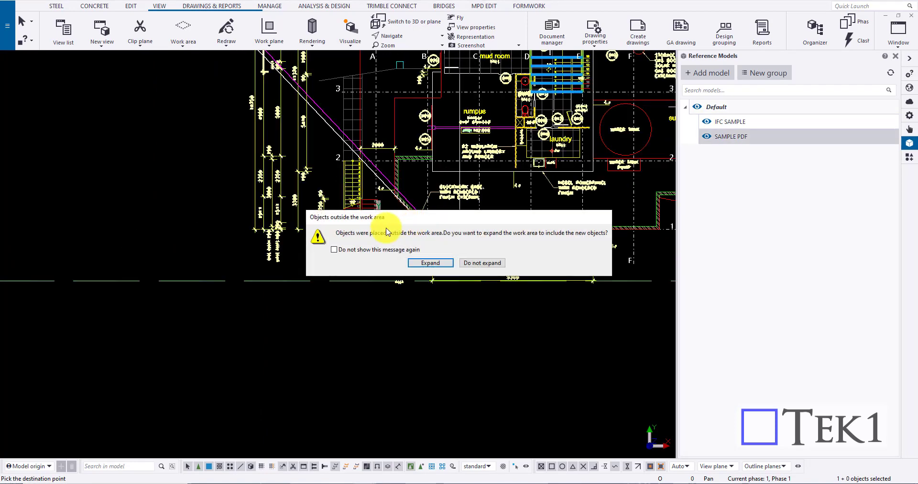
click(476, 263)
- Fit the work area to the entire model, including the moved SAMPLE PDF drawing
scroll(375, 251, down, 2)
scroll(348, 260, up, 5)
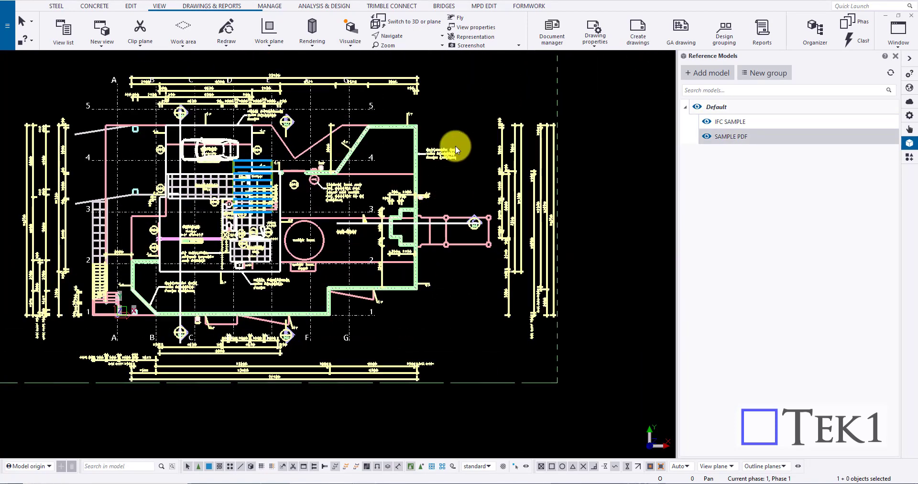
right_click(461, 118)
click(482, 163)
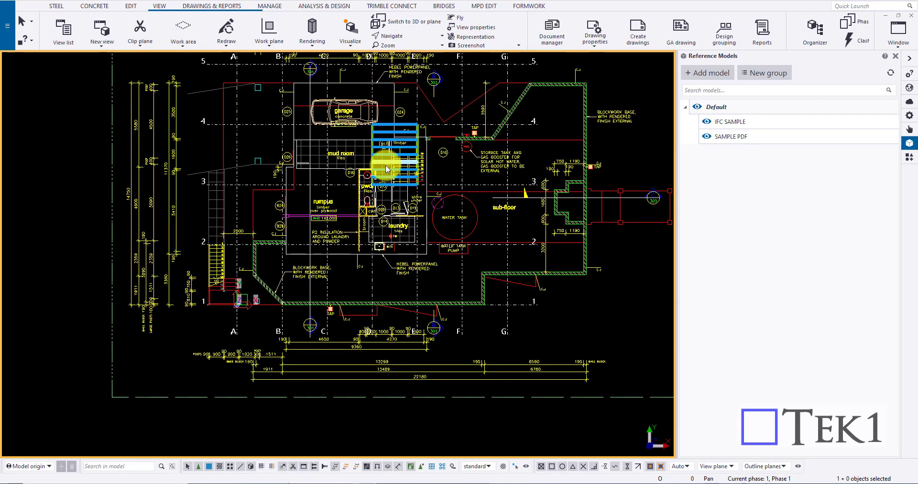
- Show the plan view in 3D and hide the IFC SAMPLE reference model
scroll(411, 156, up, 2)
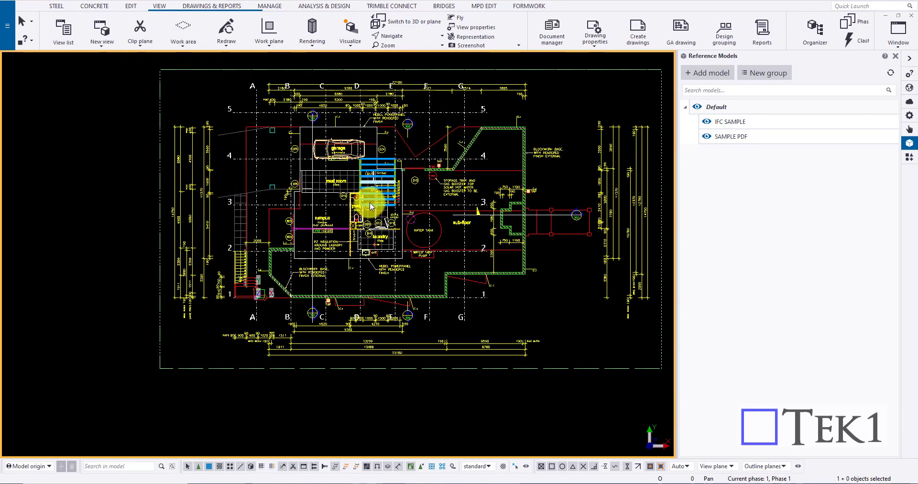
ctrl+middle_drag(345, 227, 389, 205)
scroll(369, 195, down, 3)
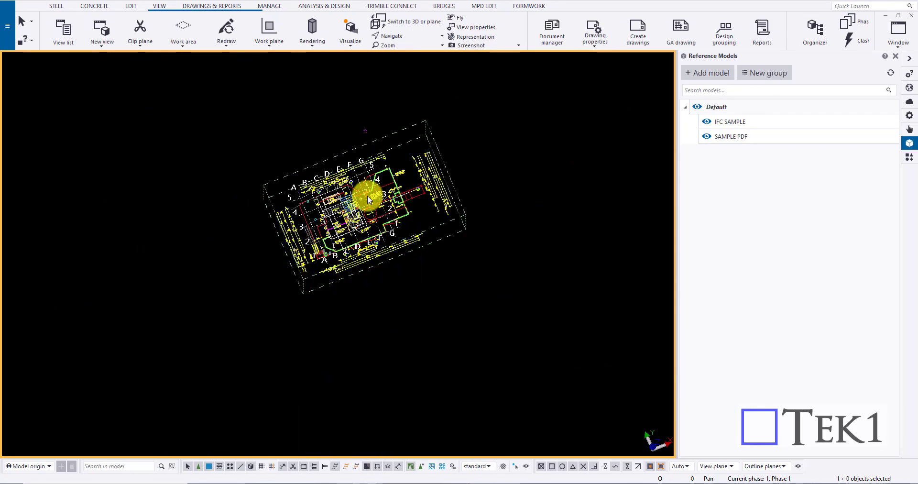
scroll(369, 194, up, 4)
scroll(265, 187, up, 4)
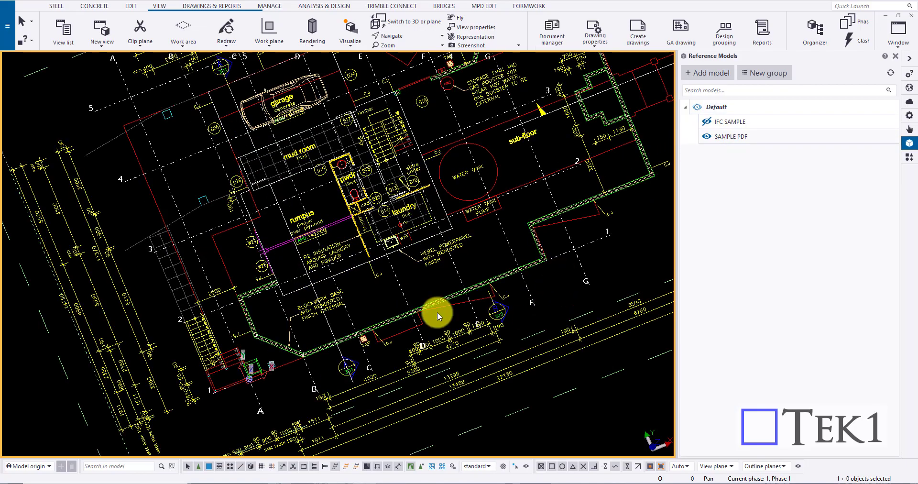
scroll(414, 198, down, 2)
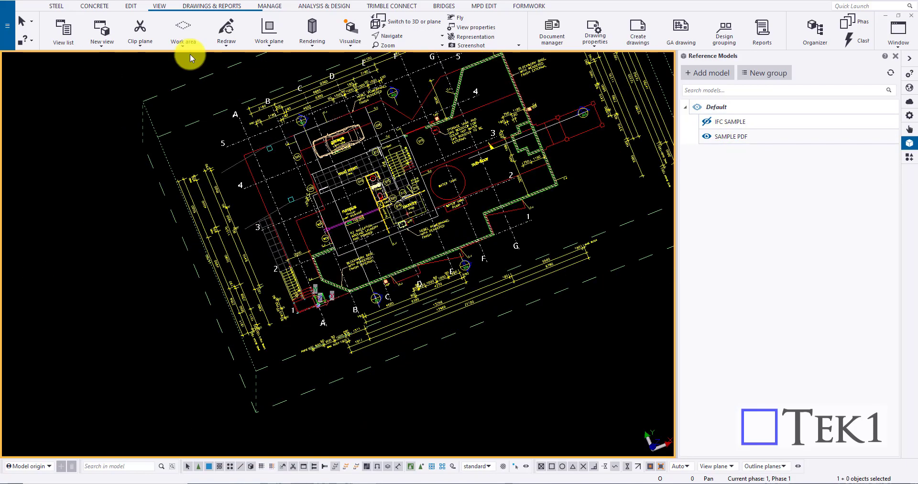
- Create a two-point view along grid line 1, from the blockwork corner at grid B to the wall's far corner near grid G
click(117, 44)
click(118, 91)
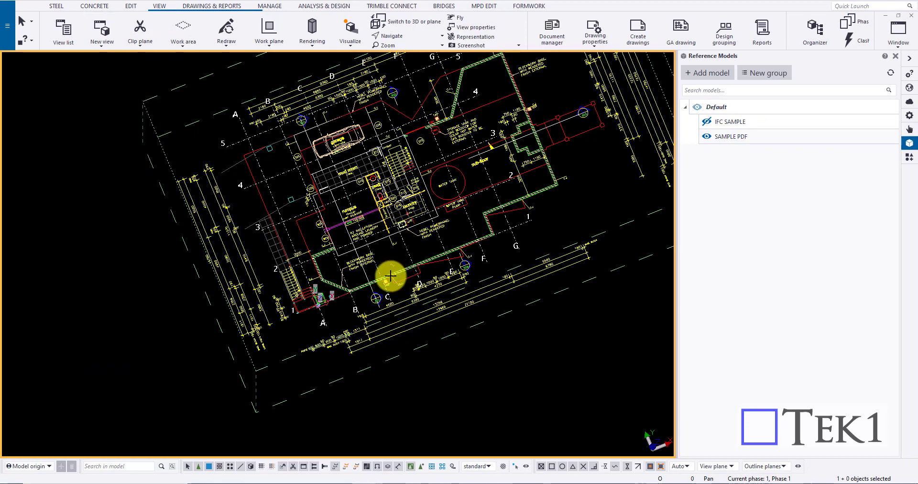
scroll(303, 318, up, 10)
click(296, 320)
scroll(518, 235, down, 6)
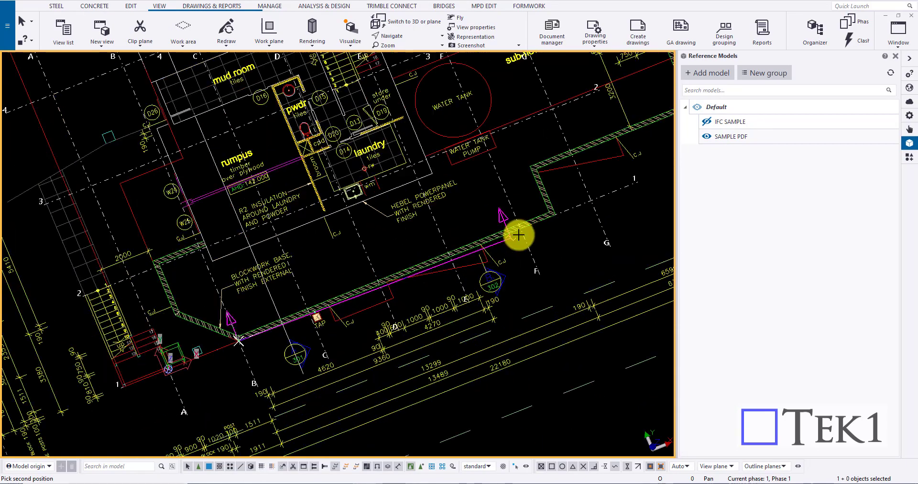
scroll(519, 235, up, 2)
click(560, 205)
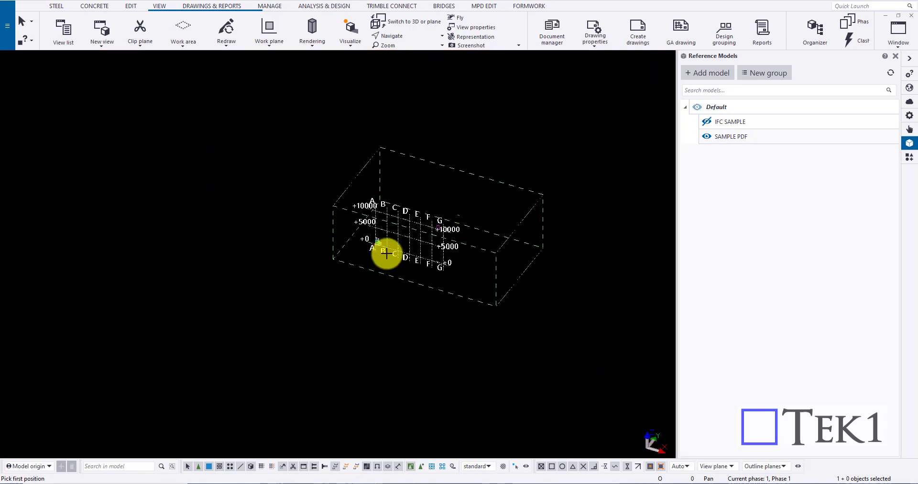
- Switch the new elevation view to plane and hide the SAMPLE PDF reference model
scroll(437, 193, up, 5)
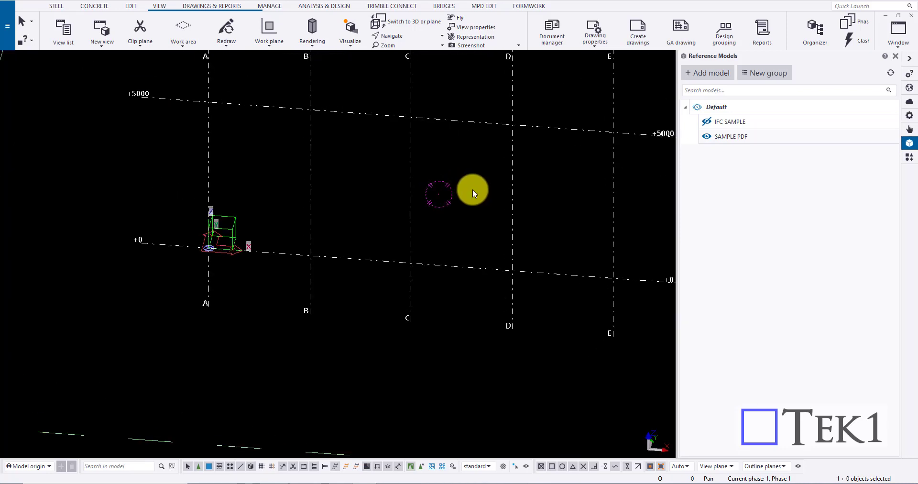
click(473, 190)
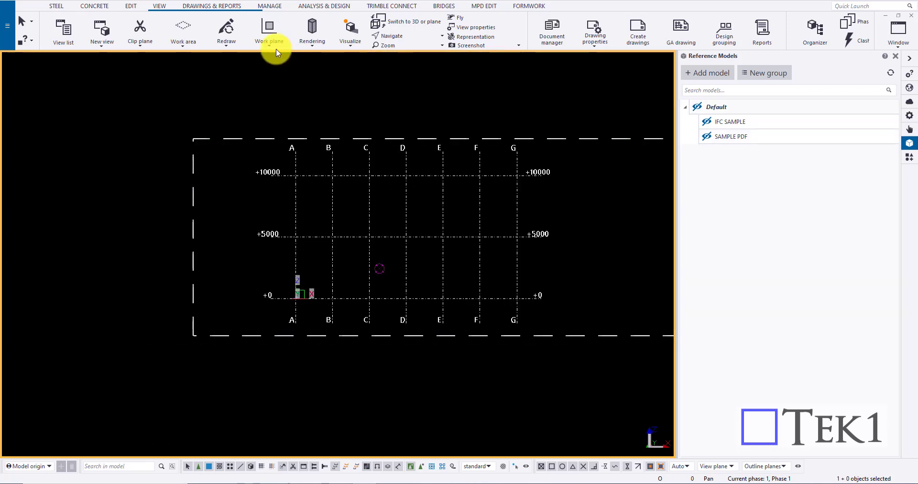
- Set the work plane parallel to the elevation view, with its origin at grid line B and level +0
click(276, 48)
click(297, 206)
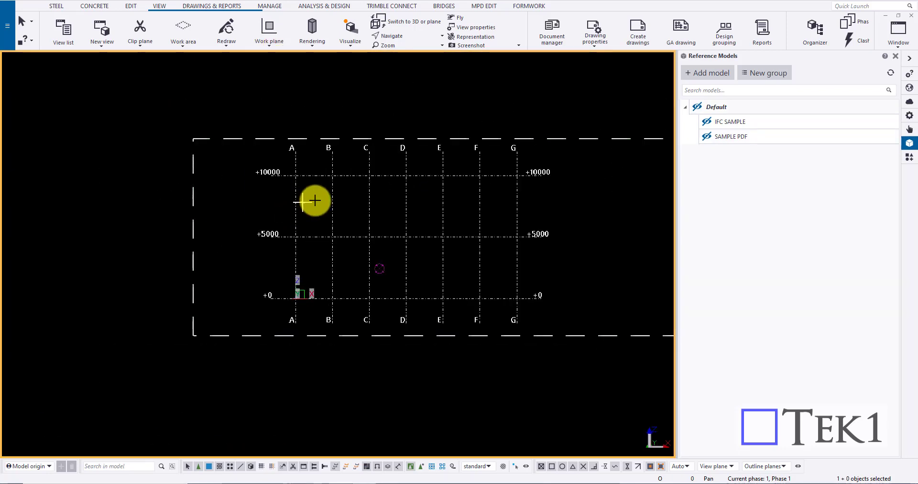
scroll(333, 302, up, 5)
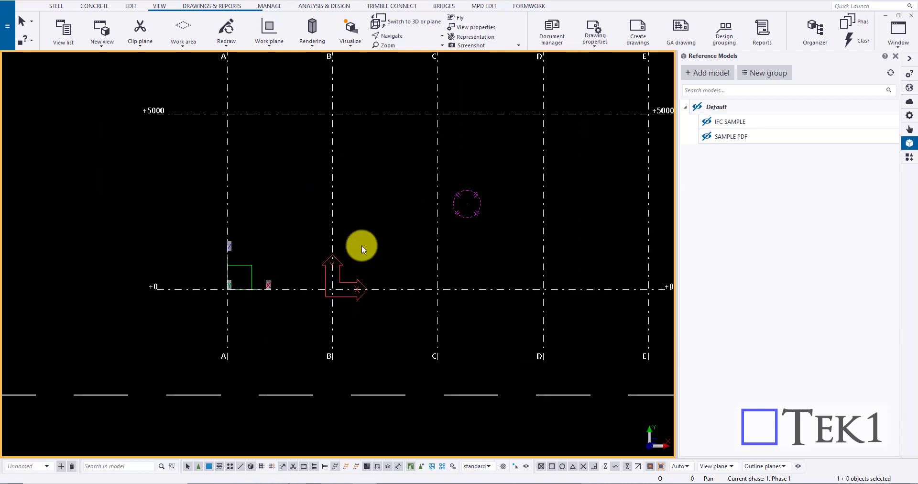
scroll(370, 269, down, 1)
middle_drag(367, 261, 257, 293)
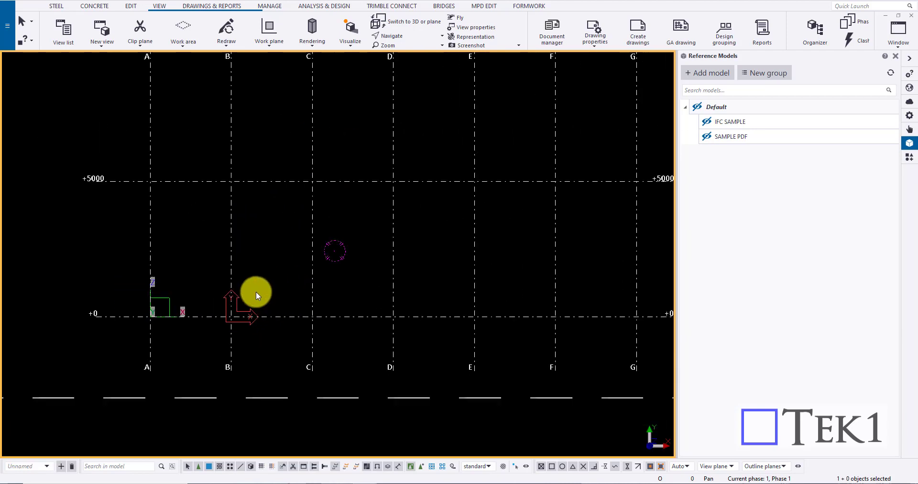
- Insert SAMPLE PDF from the Sample tutorial folder as a reference model at scale 1:100, placed at grid line B and level +0
click(14, 35)
click(51, 133)
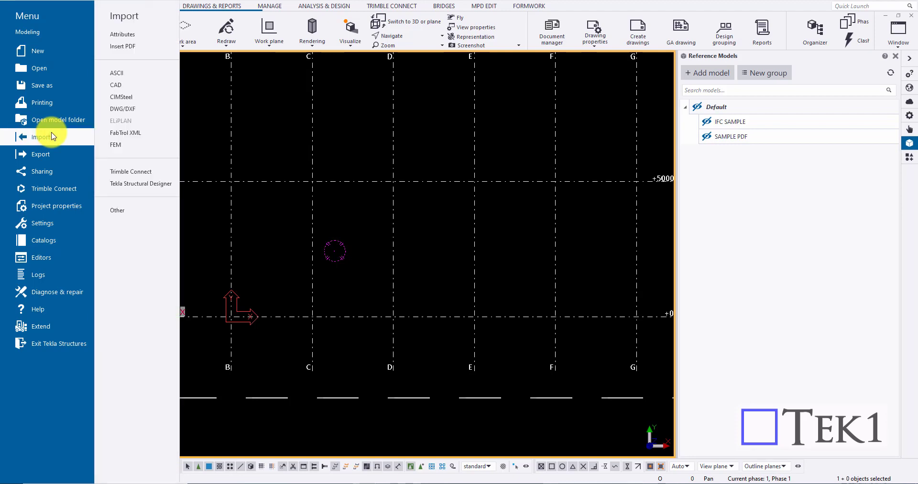
click(136, 46)
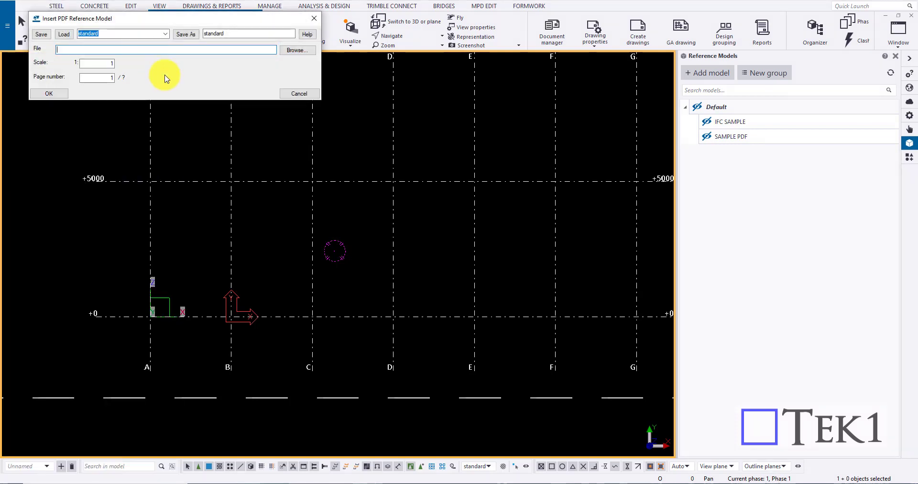
click(288, 51)
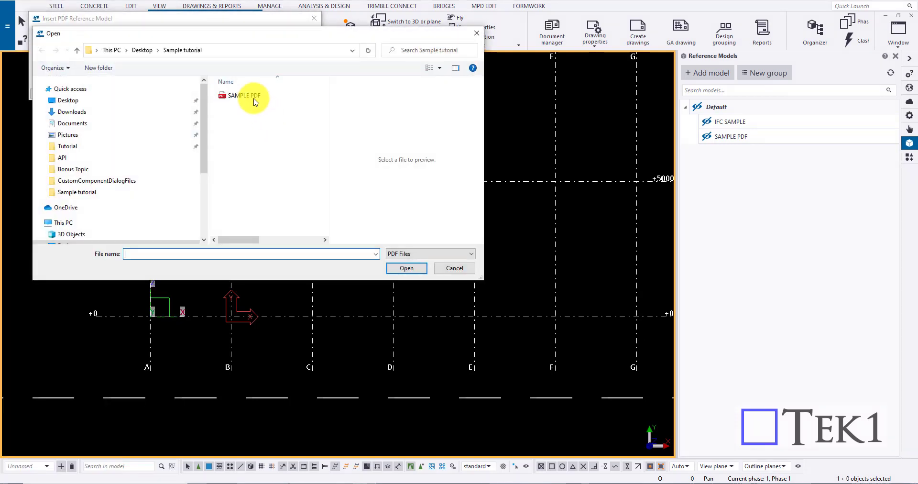
click(244, 95)
click(392, 269)
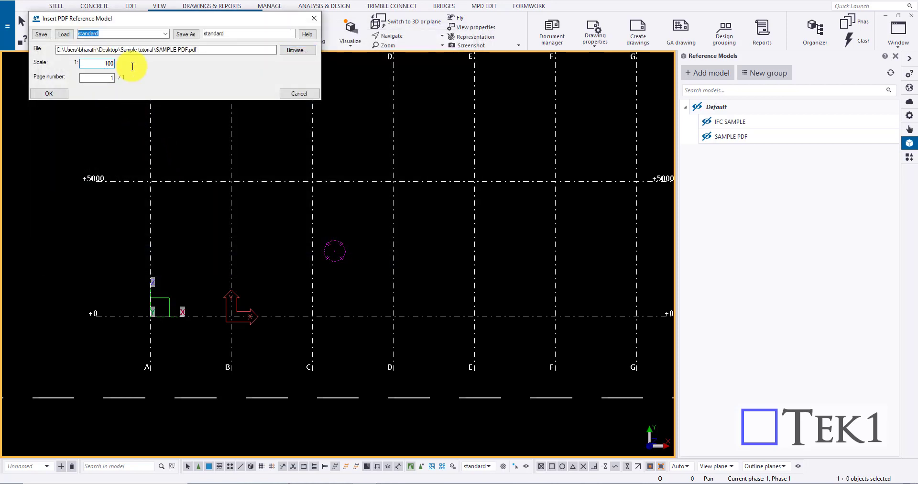
click(45, 95)
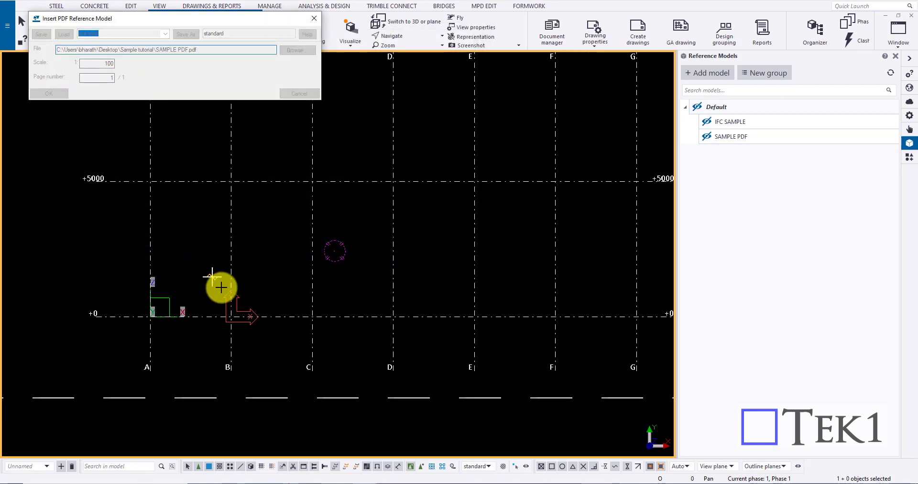
click(228, 311)
scroll(254, 262, down, 5)
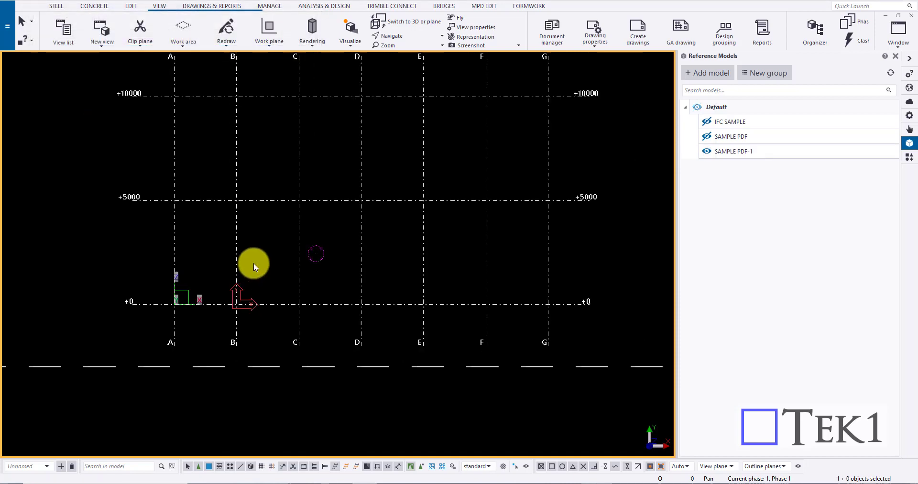
- Turn on the visibility of reference objects in the elevation view's display settings and close the view properties
click(707, 152)
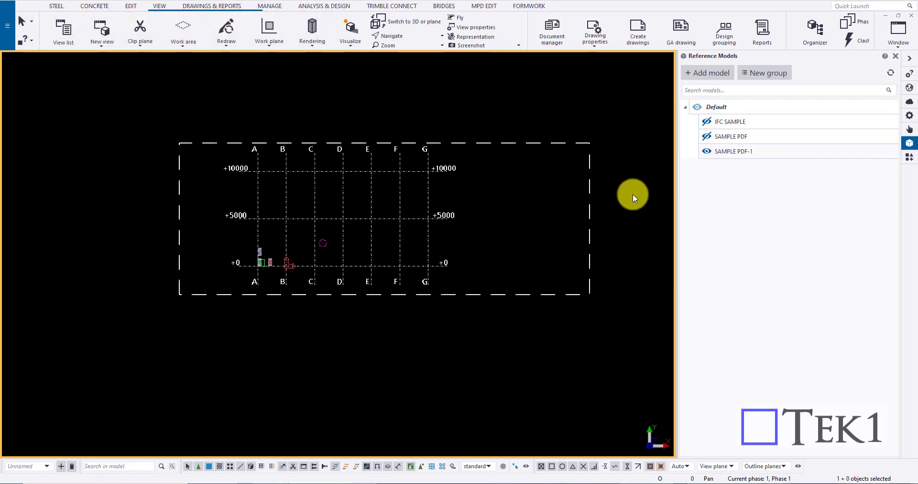
scroll(430, 215, down, 3)
scroll(298, 194, up, 5)
double_click(299, 194)
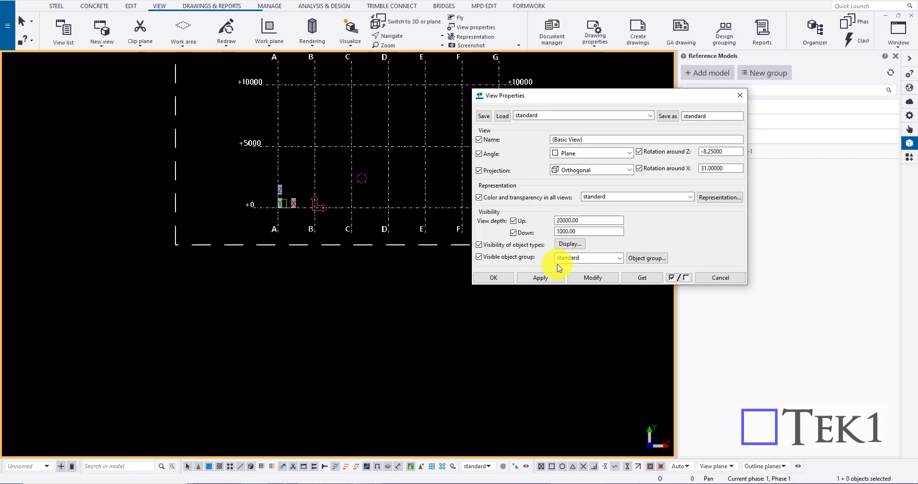
click(571, 243)
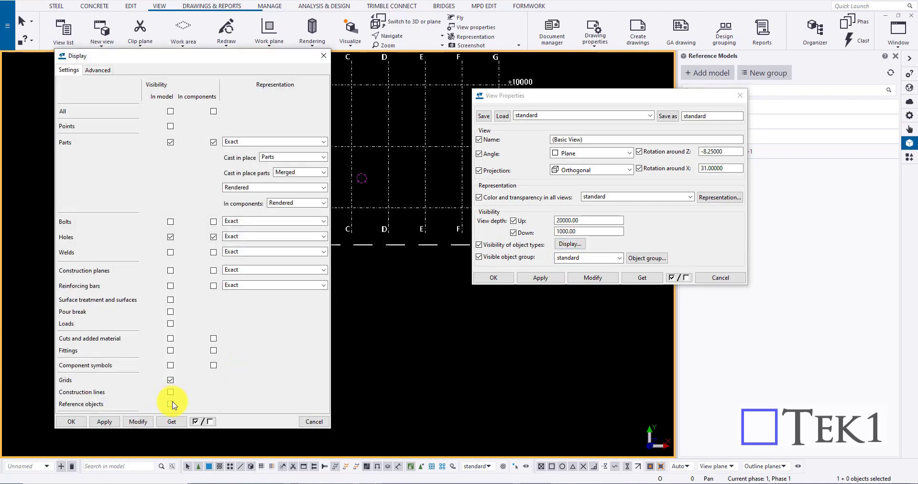
click(136, 422)
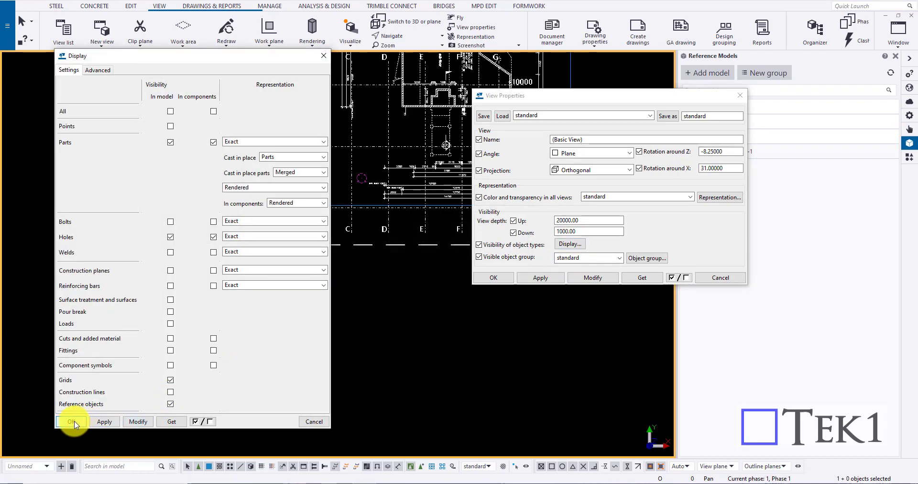
click(75, 422)
middle_drag(406, 196, 193, 296)
middle_drag(232, 243, 241, 266)
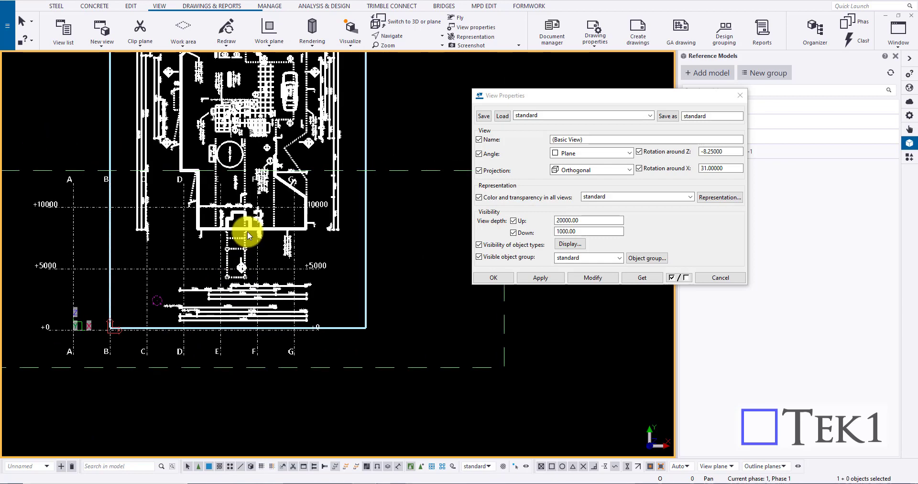
scroll(261, 234, down, 2)
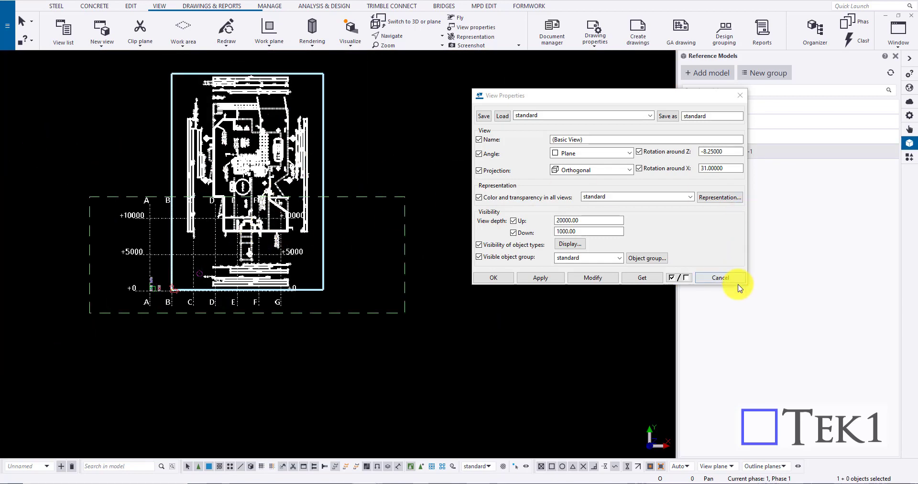
click(721, 277)
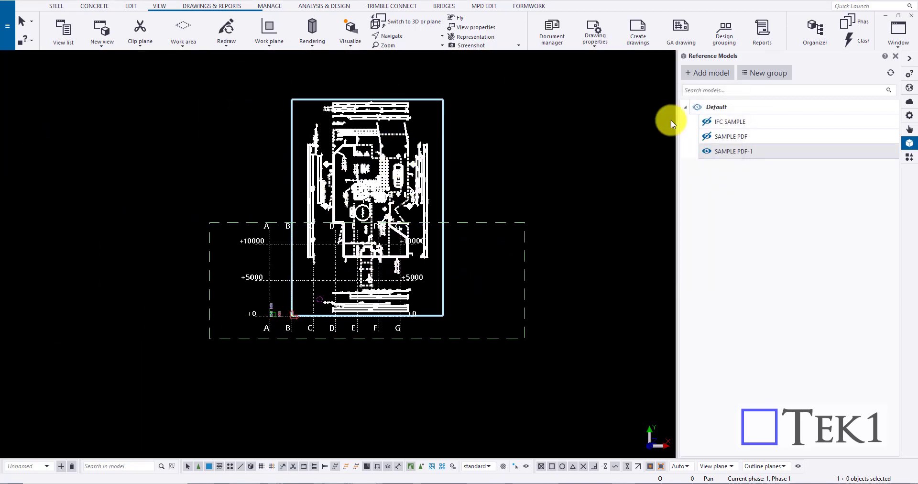
- Hide the SAMPLE PDF-1 reference model and switch the elevation view to 3D
click(707, 151)
key(ctrl+p)
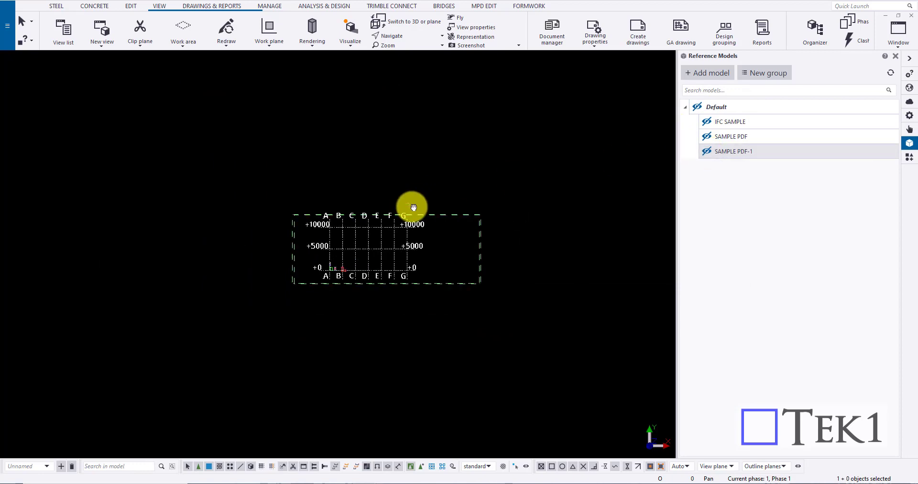
- Show the SAMPLE PDF reference model in the 3D view, hide it again, and toggle the IFC SAMPLE model's visibility
click(707, 136)
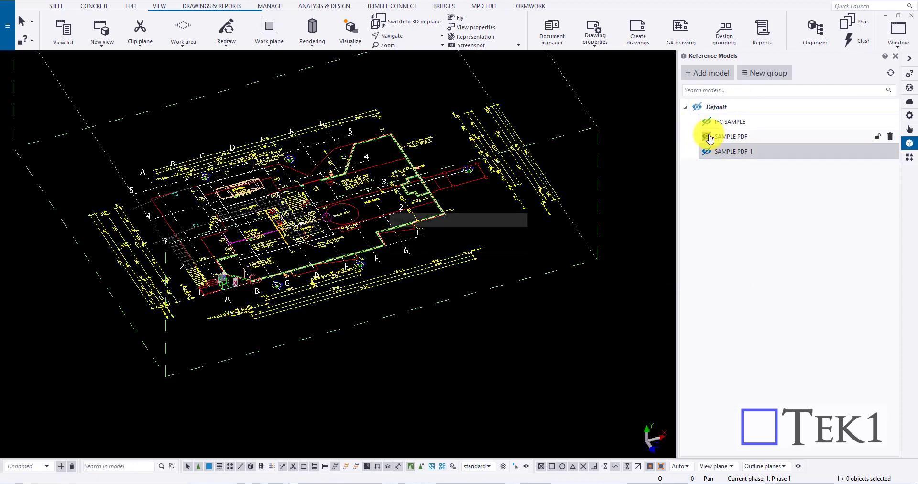
click(707, 137)
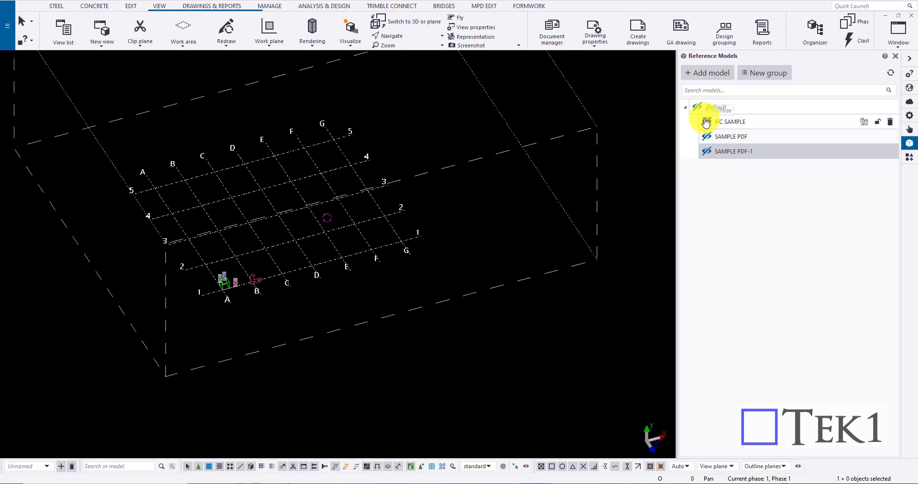
click(706, 121)
scroll(397, 182, up, 3)
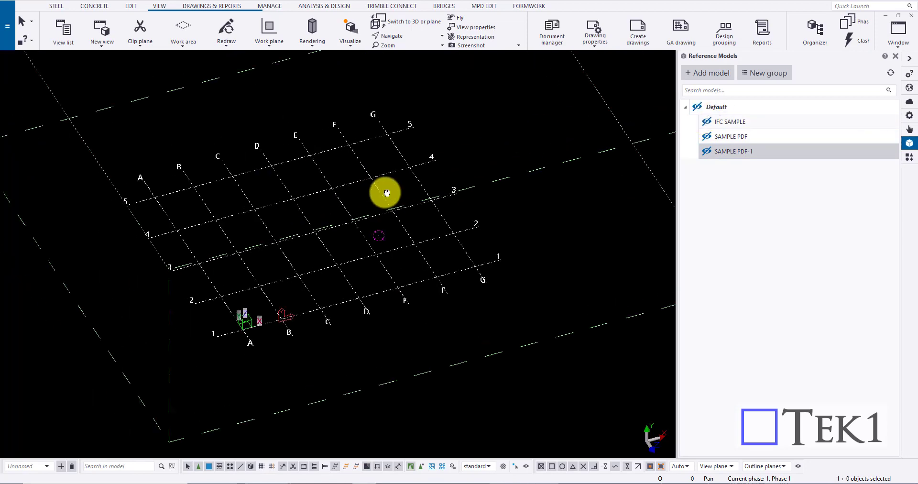